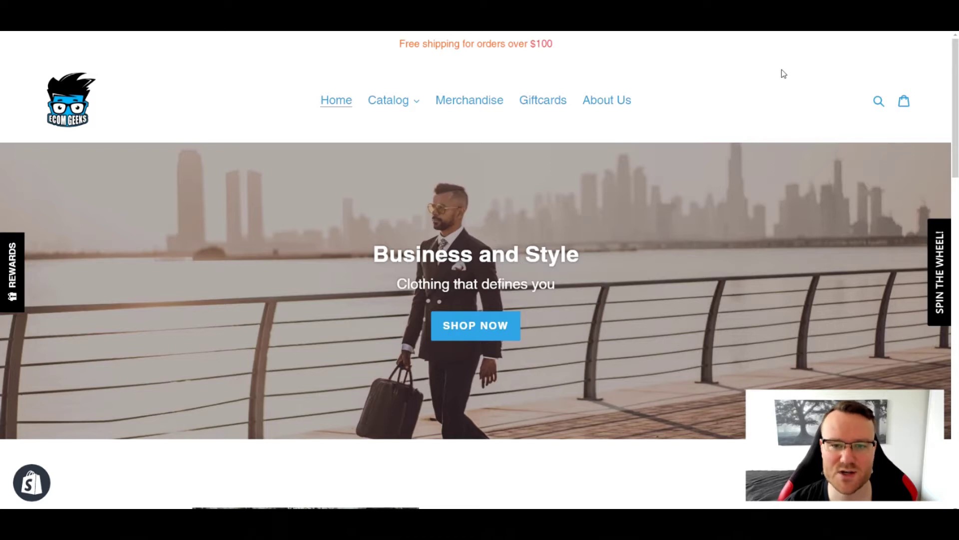
scroll(784, 74, down, 15)
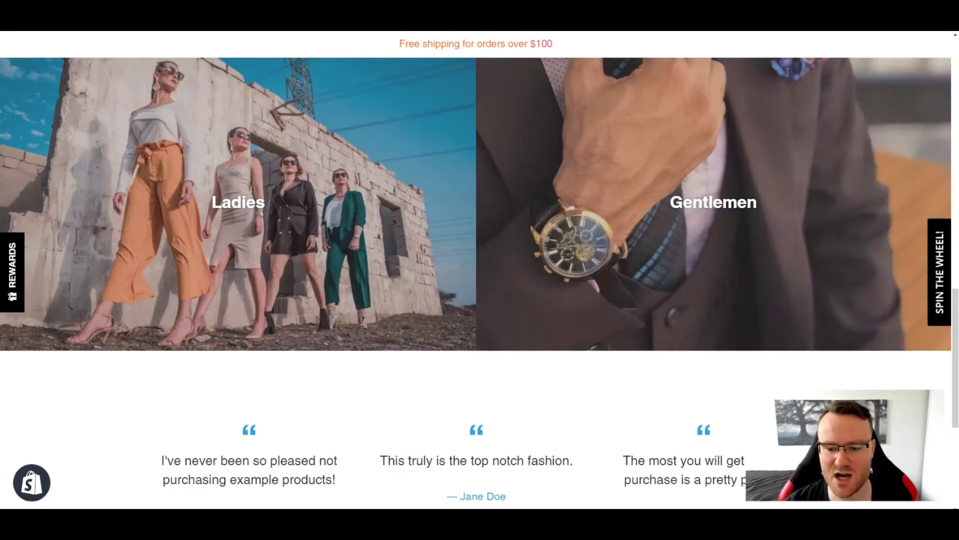
scroll(805, 266, down, 3)
scroll(835, 257, up, 15)
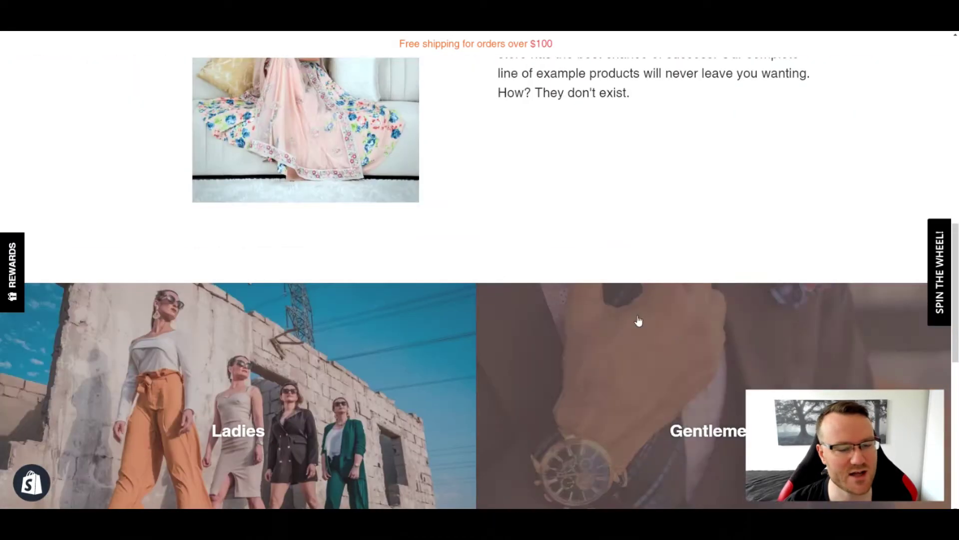
scroll(782, 274, up, 3)
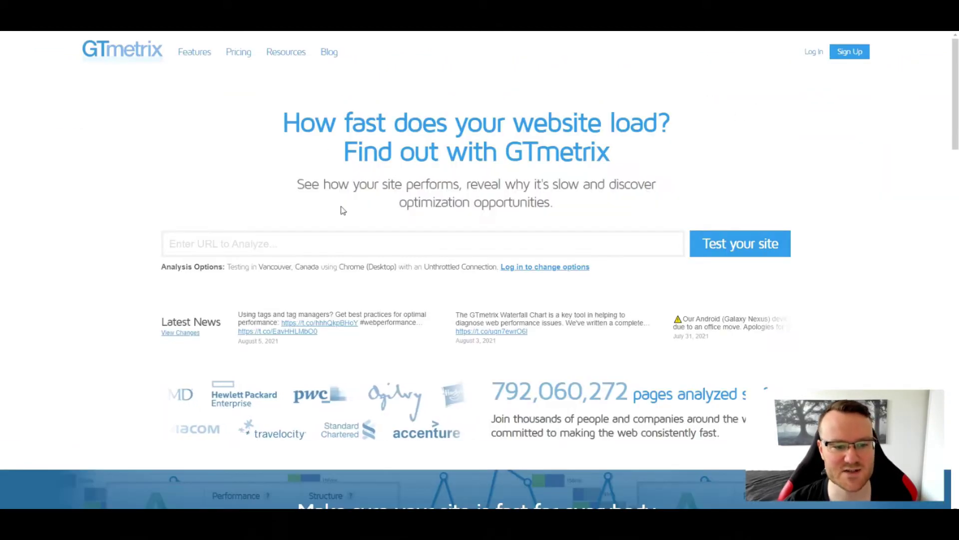
Pick the saved lets-test-this-out.myshopify.com address and run a new GTmetrix test
click(279, 244)
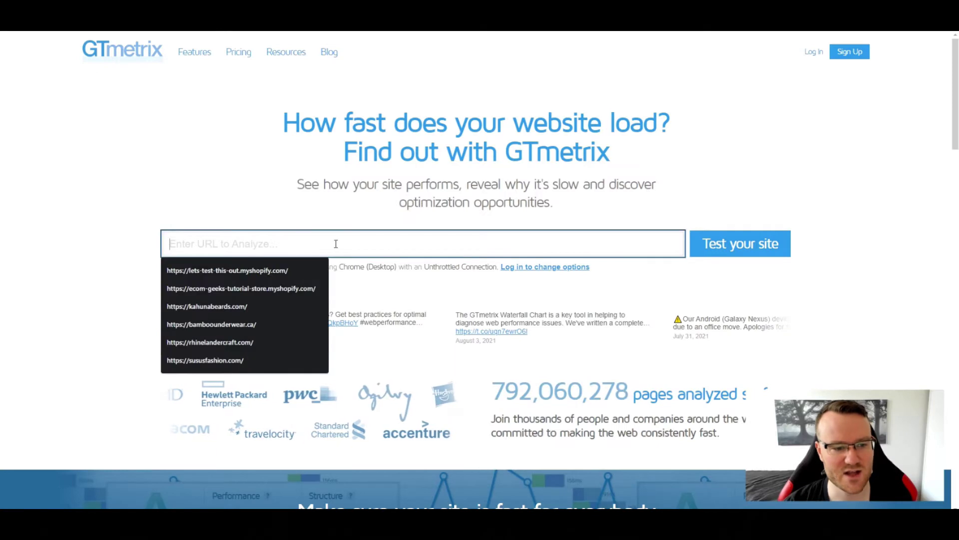
click(227, 270)
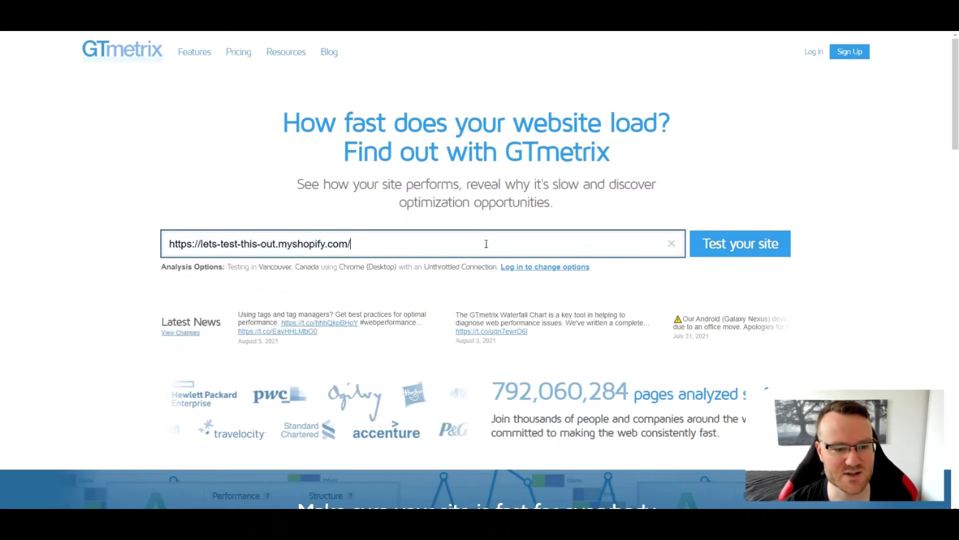
click(749, 243)
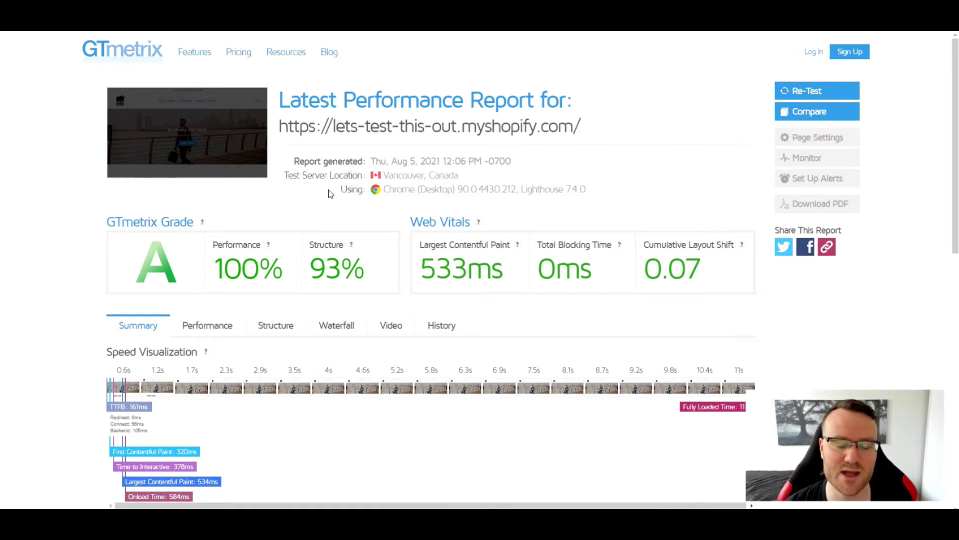
scroll(456, 215, down, 5)
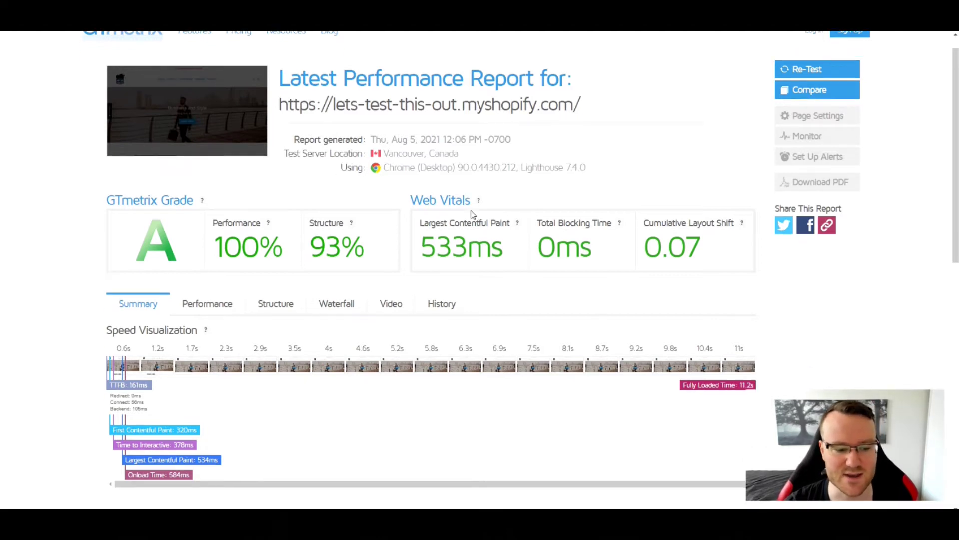
scroll(444, 225, up, 4)
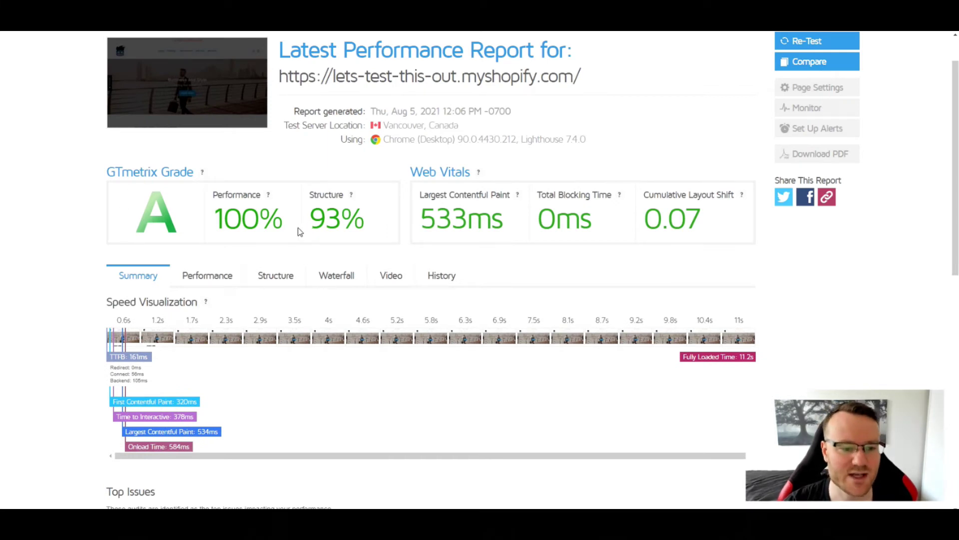
scroll(871, 260, down, 4)
scroll(870, 259, up, 2)
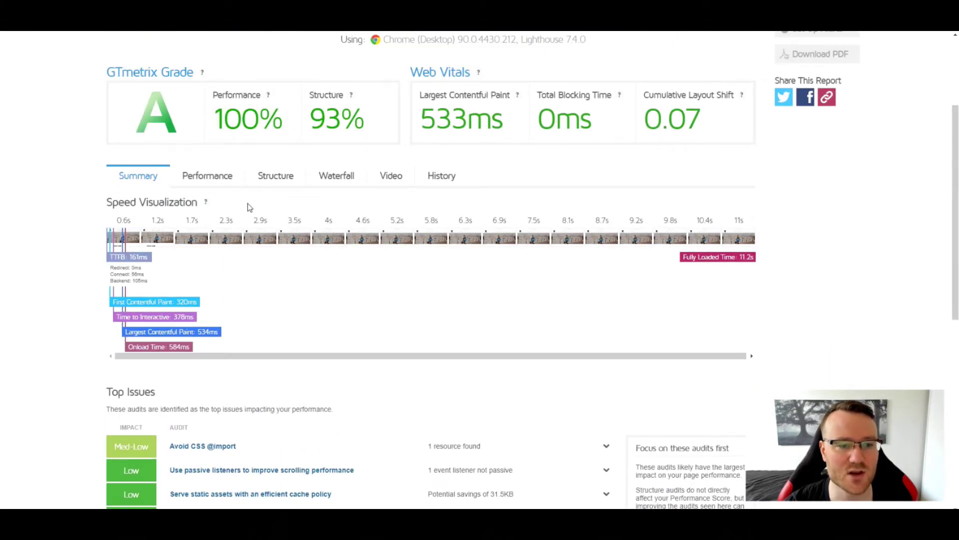
click(203, 179)
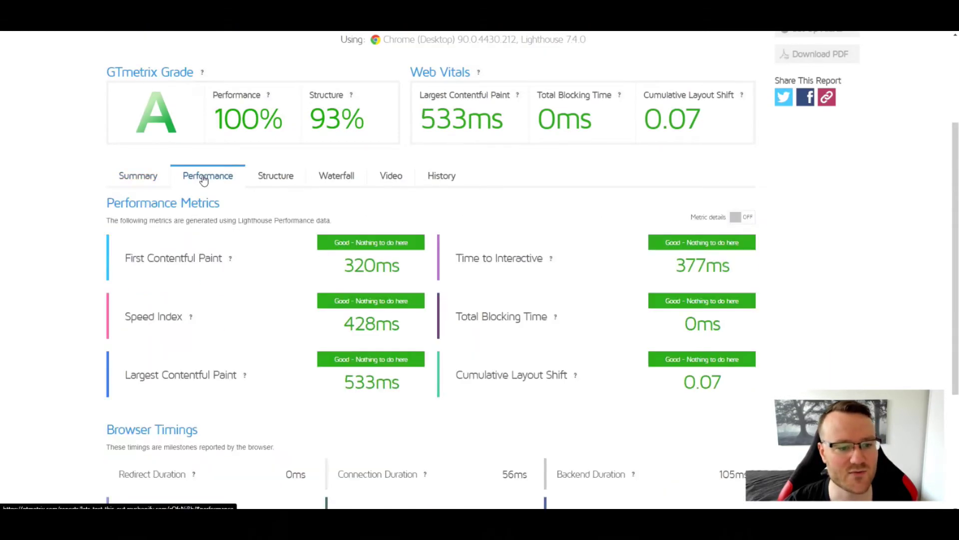
scroll(263, 192, down, 1)
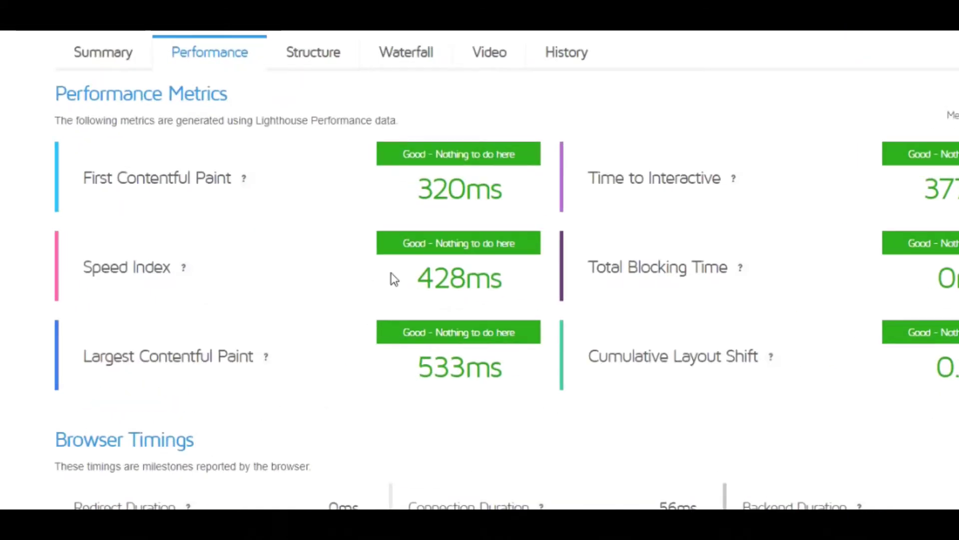
drag(517, 288, 409, 272)
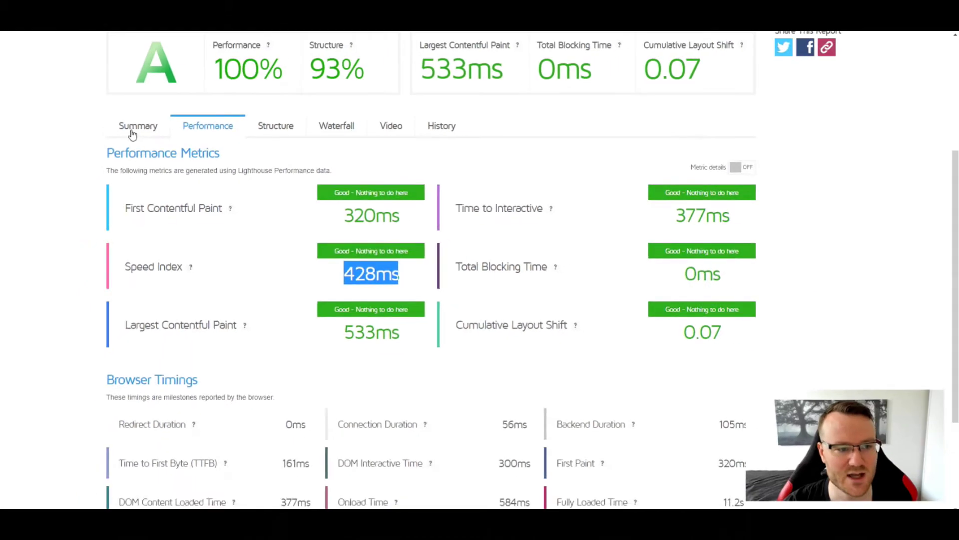
click(133, 131)
scroll(285, 250, down, 2)
scroll(306, 243, up, 3)
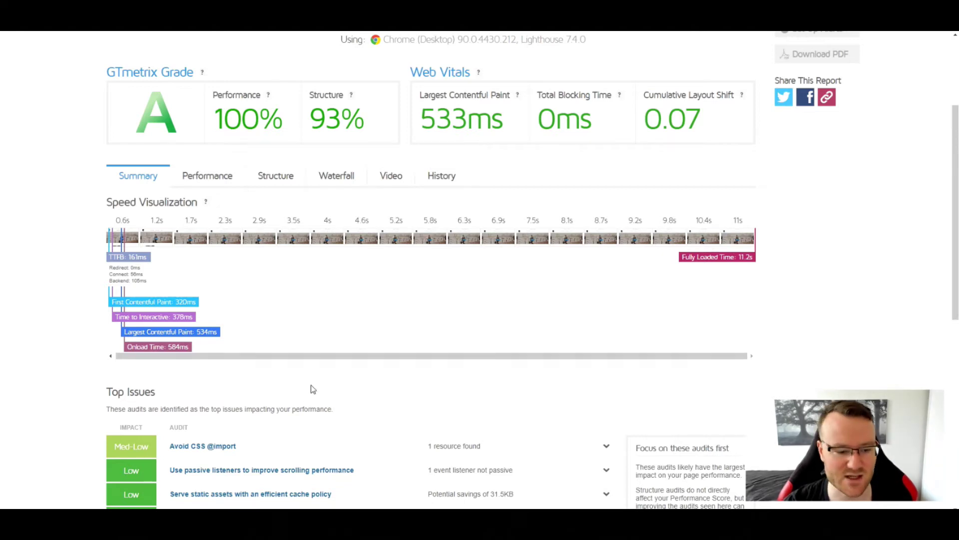
scroll(336, 378, down, 1)
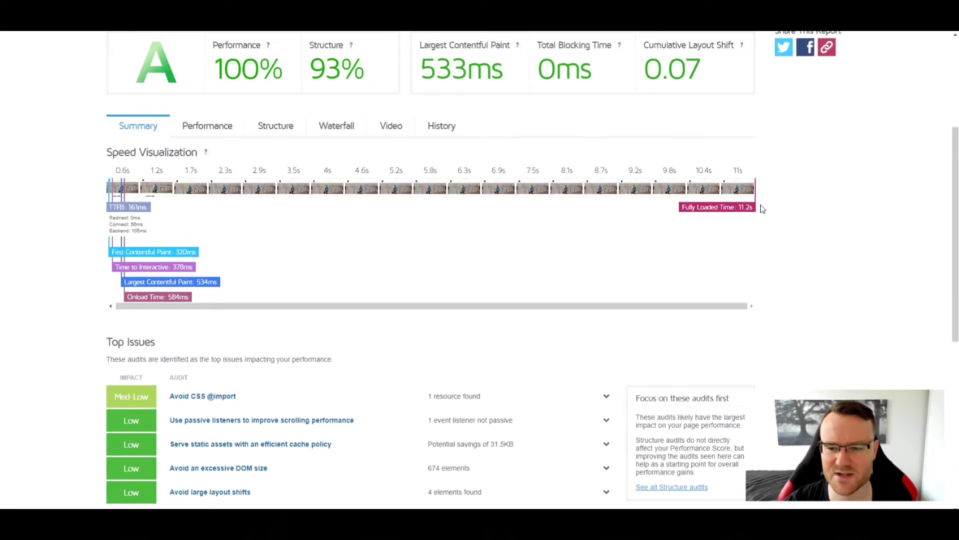
scroll(758, 317, up, 2)
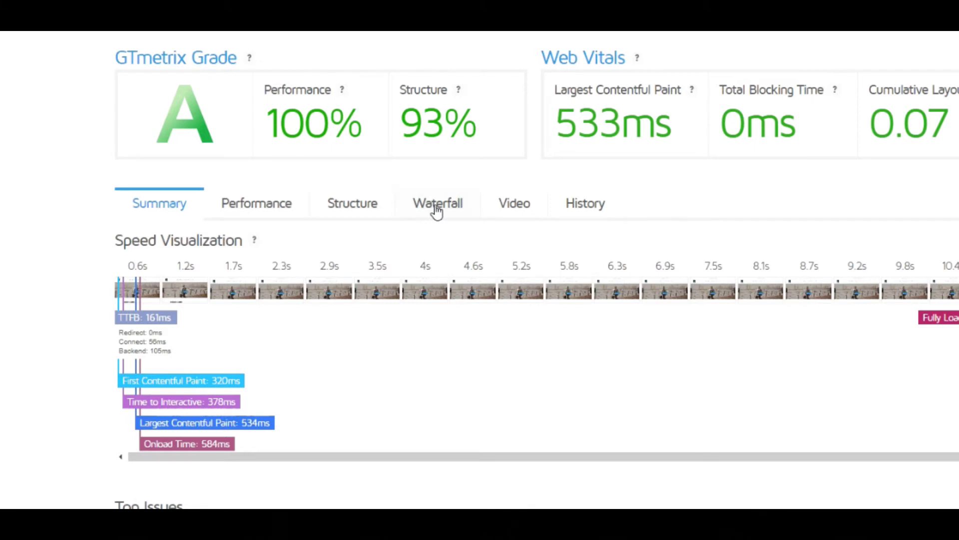
click(437, 210)
Scroll the waterfall's 60 requests to find the red 404 for best-sweatpants-ever.js
scroll(894, 292, down, 5)
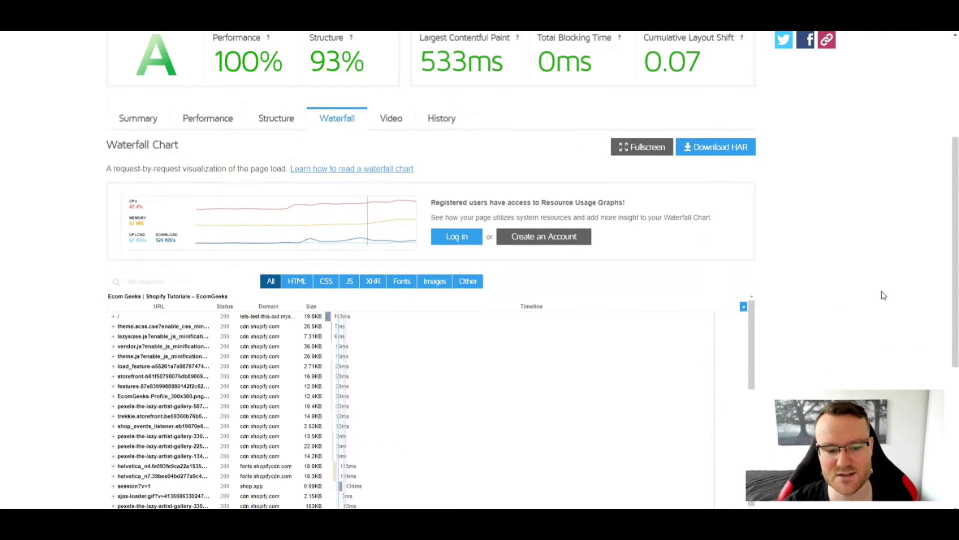
scroll(739, 321, up, 2)
scroll(809, 285, down, 2)
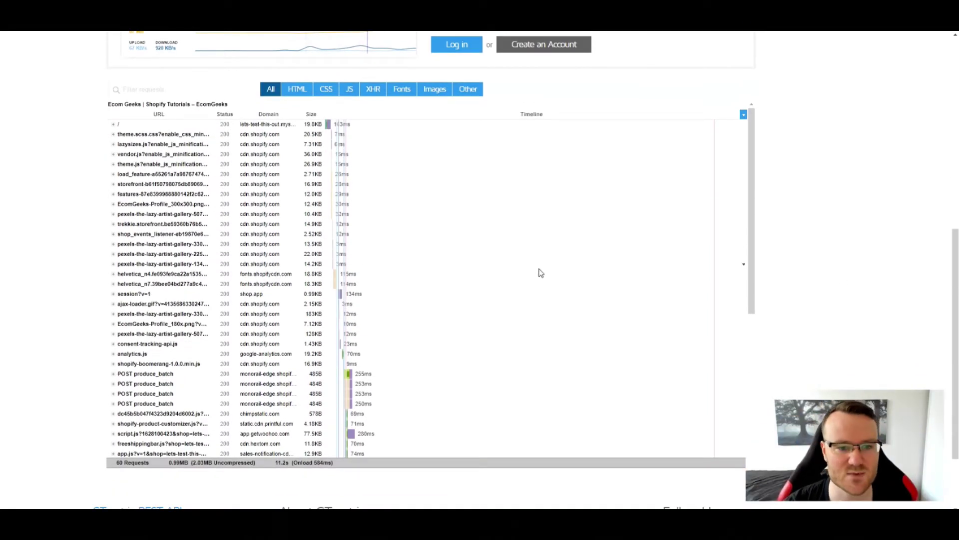
scroll(728, 322, up, 4)
scroll(882, 251, down, 4)
scroll(882, 251, down, 1)
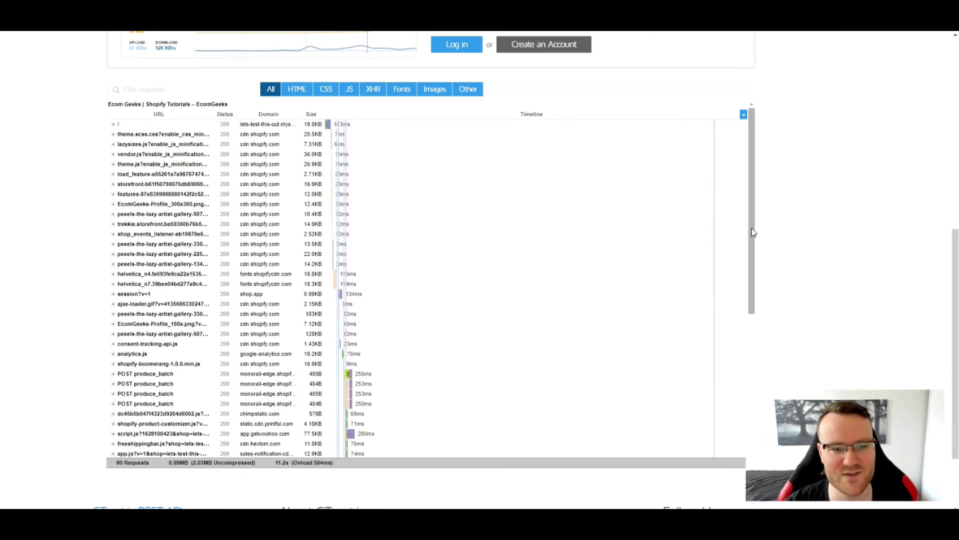
scroll(672, 224, down, 1)
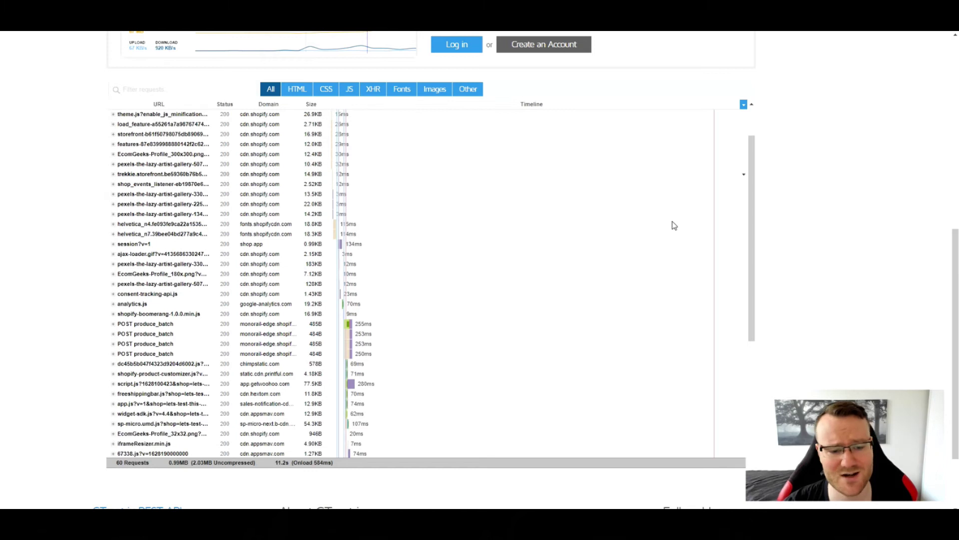
scroll(674, 225, down, 5)
scroll(674, 226, up, 3)
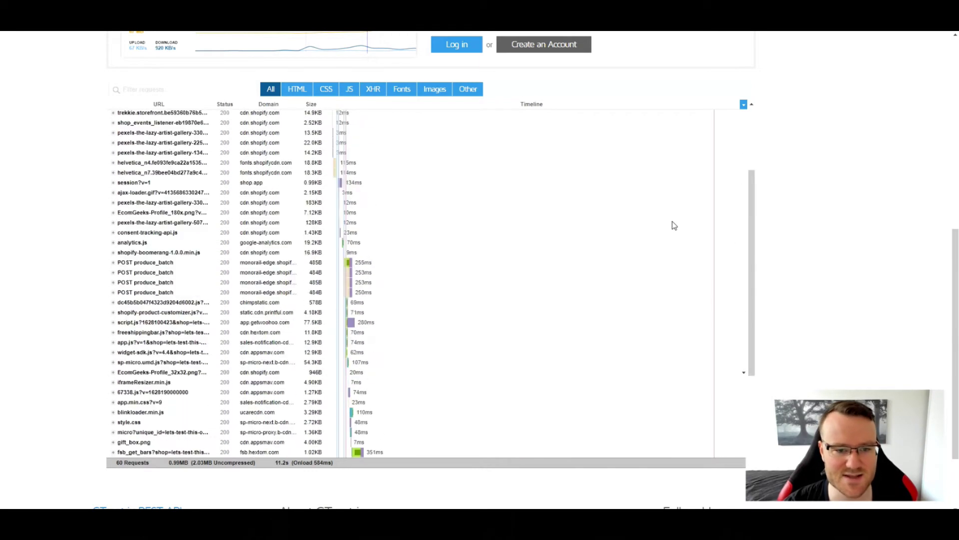
scroll(674, 226, down, 3)
scroll(672, 223, up, 6)
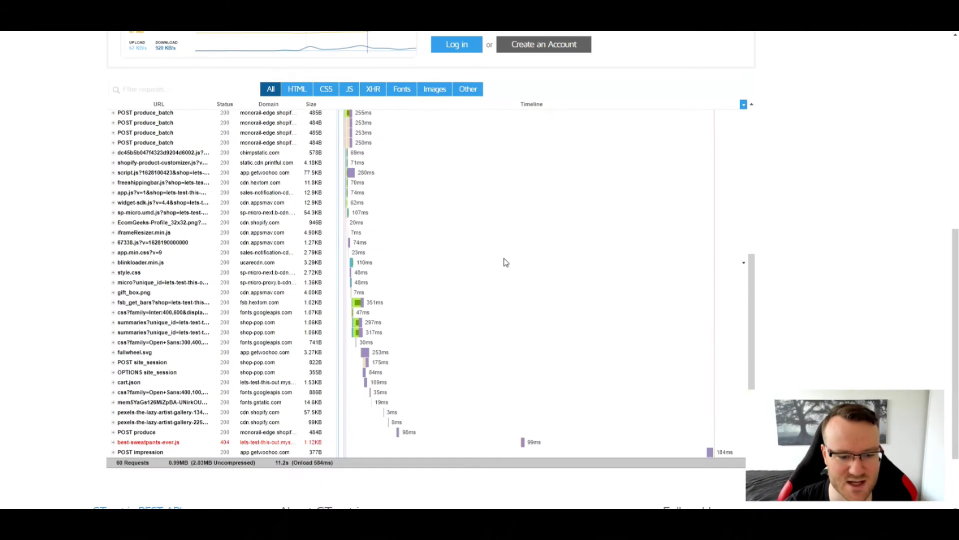
scroll(500, 313, down, 2)
Return to the top of the report and switch to the store's 'Business and Style' homepage
scroll(501, 314, up, 2)
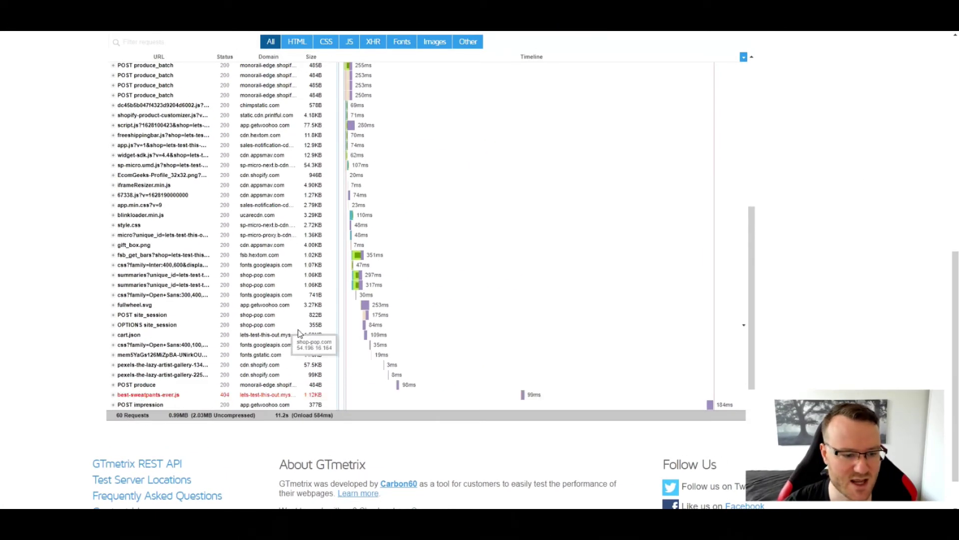
scroll(305, 330, down, 1)
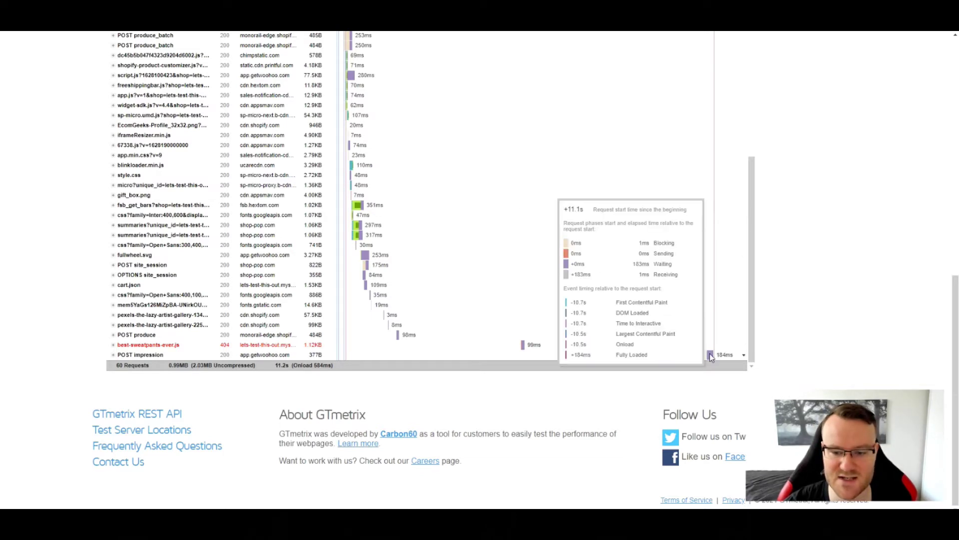
key(Home)
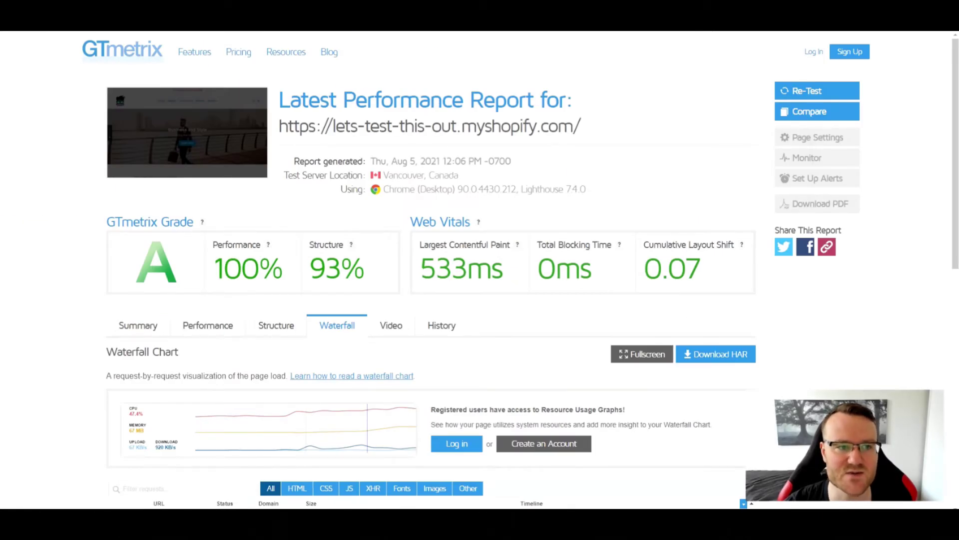
key(ctrl+Tab)
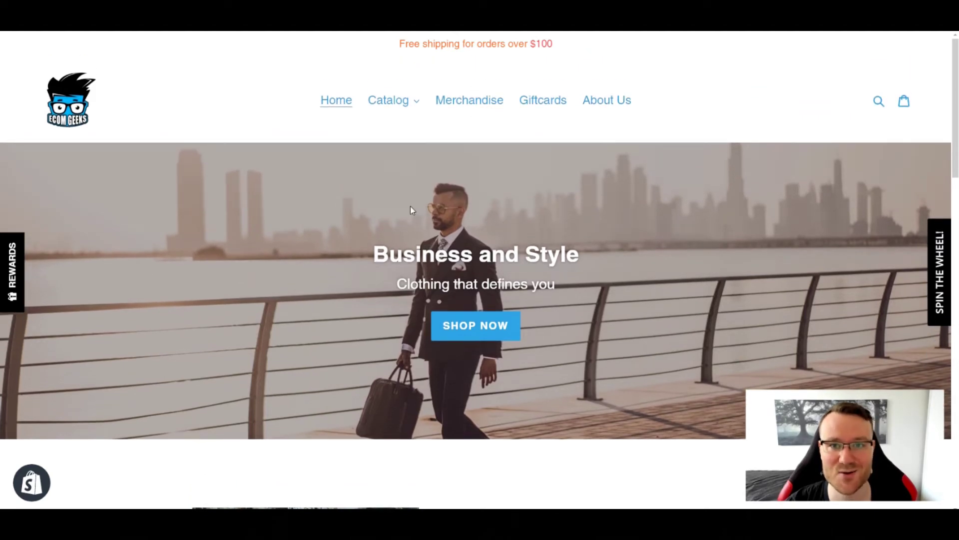
scroll(585, 197, down, 8)
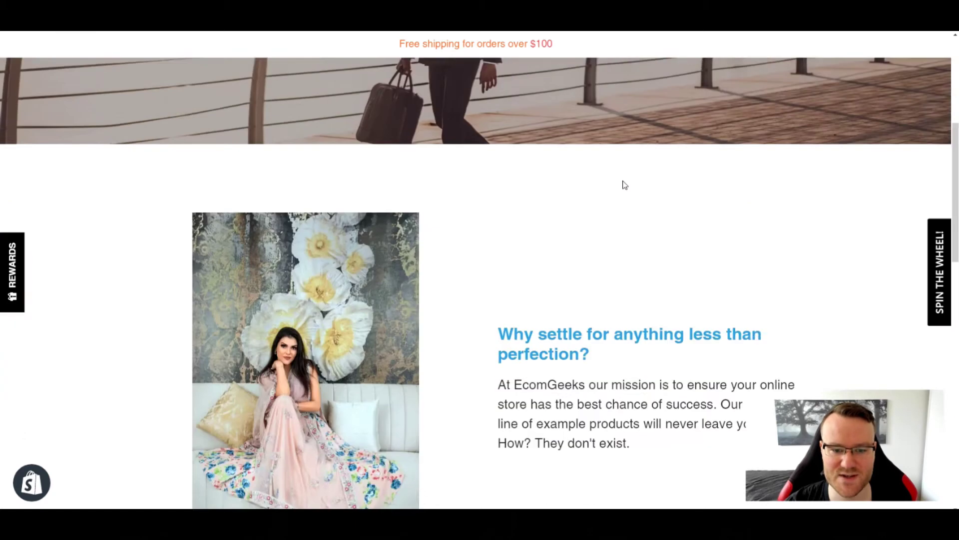
scroll(837, 221, down, 12)
scroll(825, 313, up, 10)
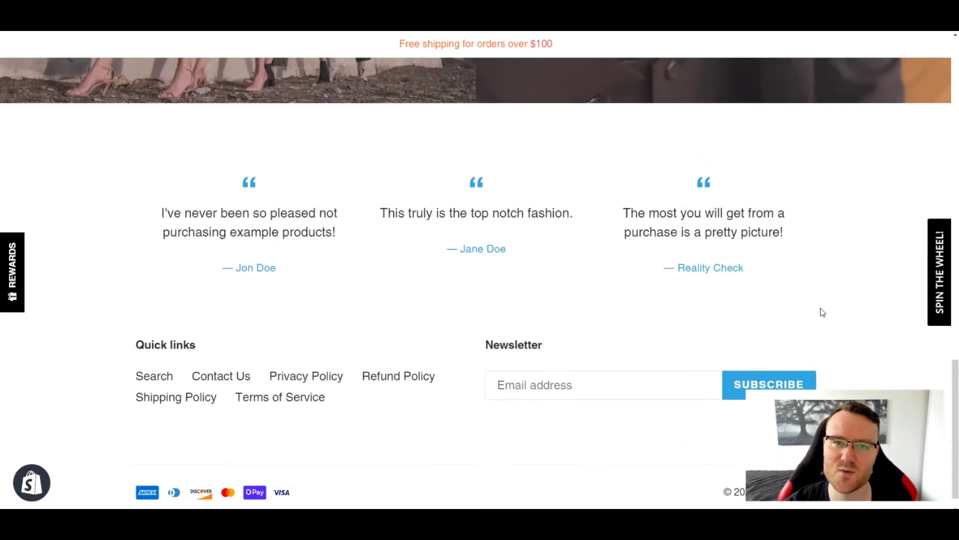
scroll(801, 319, up, 8)
scroll(783, 317, up, 3)
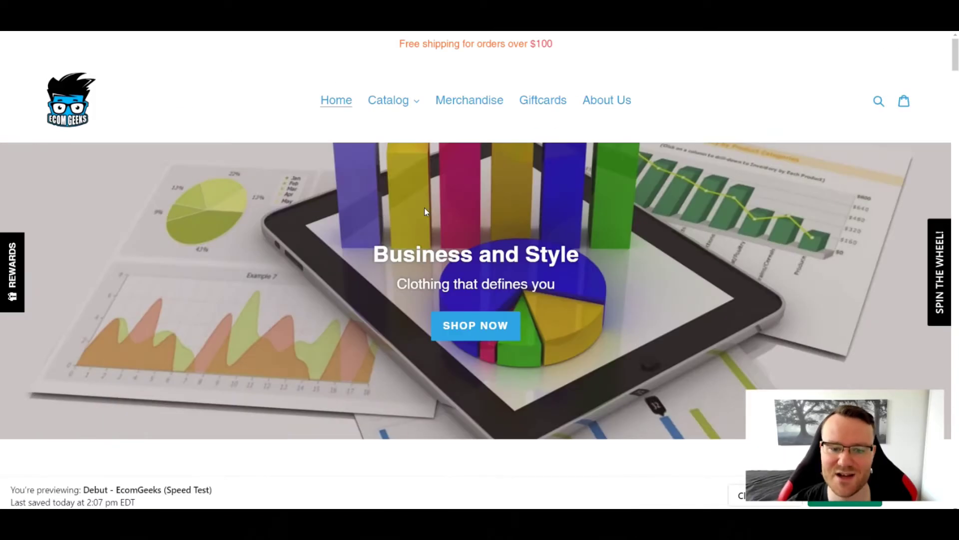
Scroll through every section of the storefront preview
scroll(715, 190, down, 6)
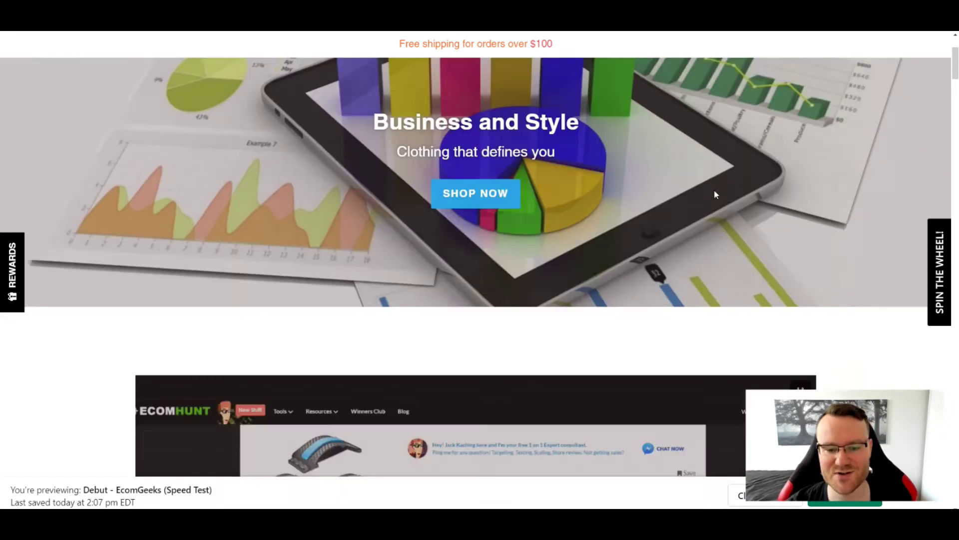
scroll(889, 198, down, 4)
scroll(893, 197, up, 10)
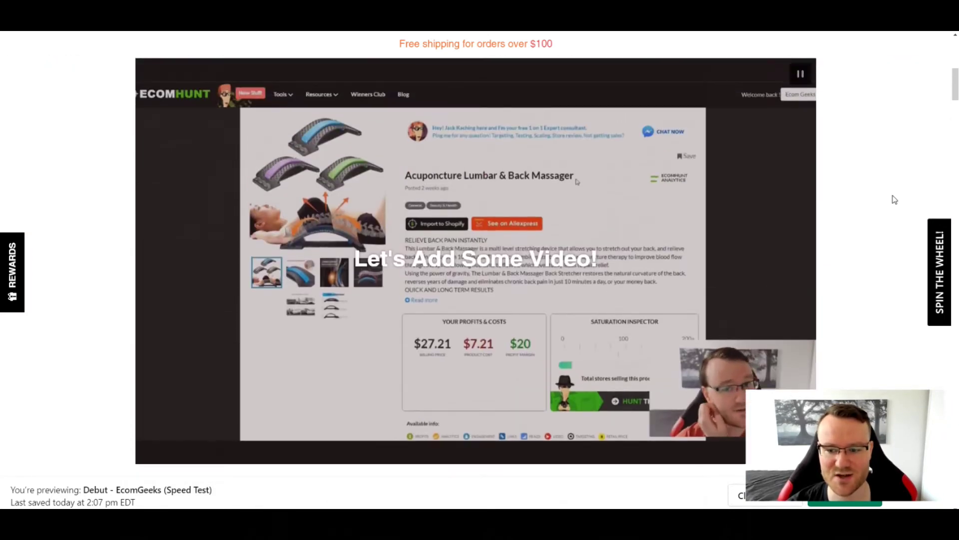
scroll(734, 267, down, 15)
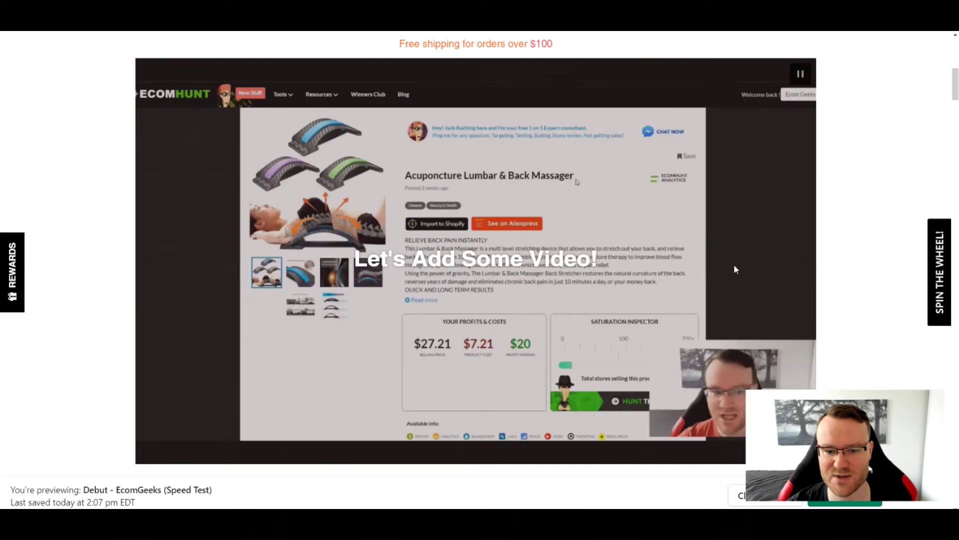
scroll(897, 245, down, 3)
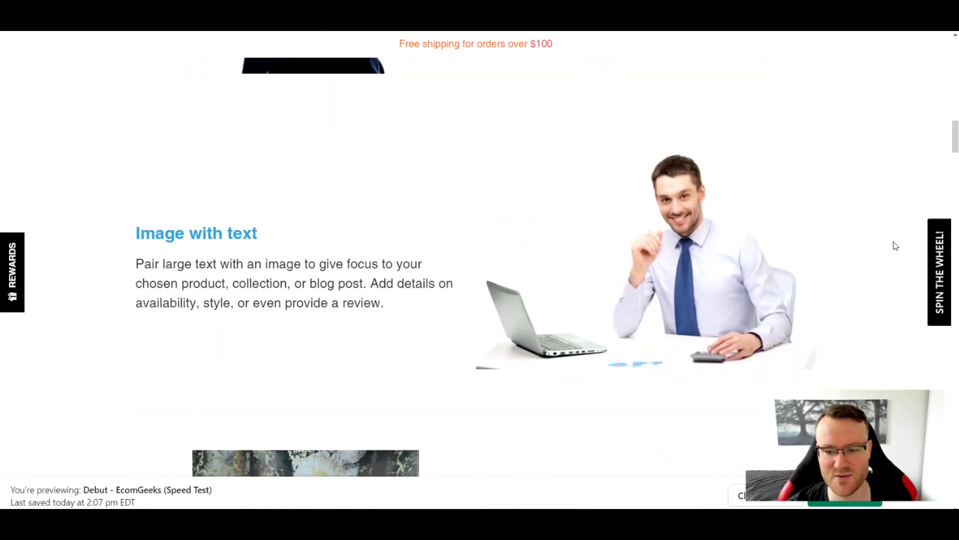
scroll(859, 226, down, 5)
scroll(860, 227, down, 18)
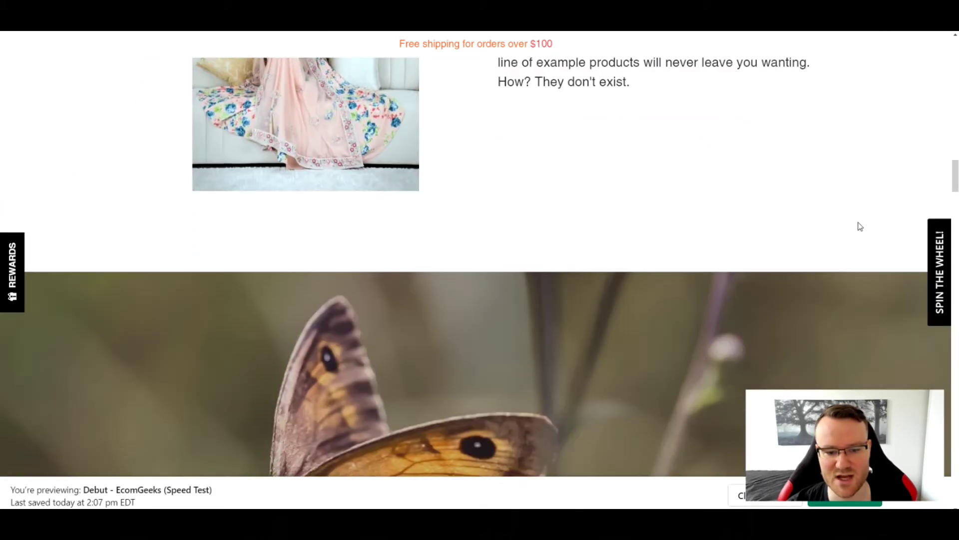
scroll(845, 279, up, 6)
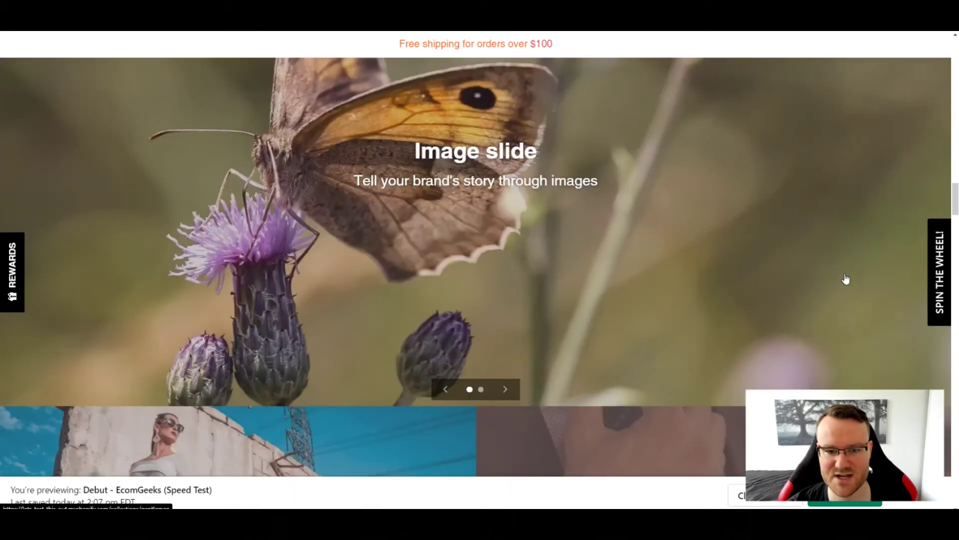
scroll(845, 279, down, 12)
scroll(846, 279, down, 2)
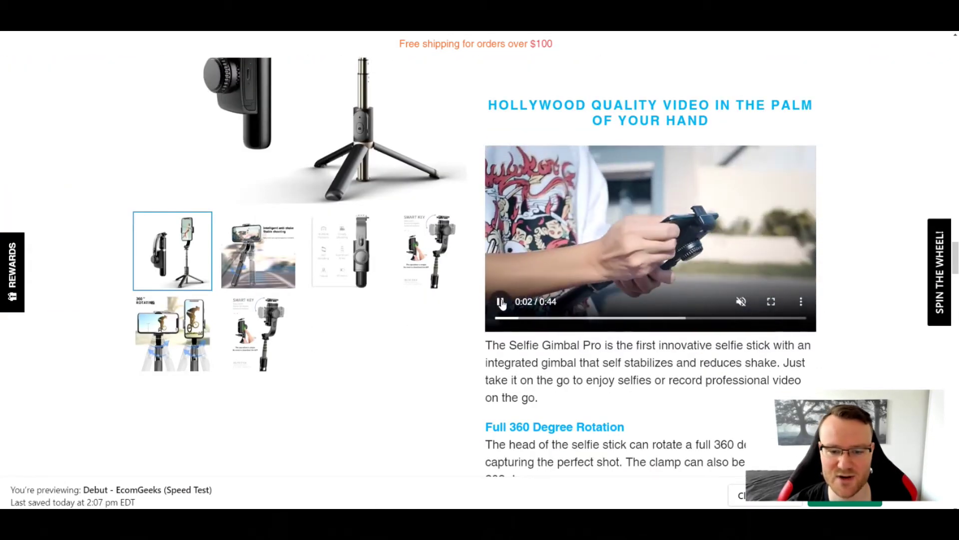
scroll(852, 227, down, 18)
scroll(855, 232, down, 20)
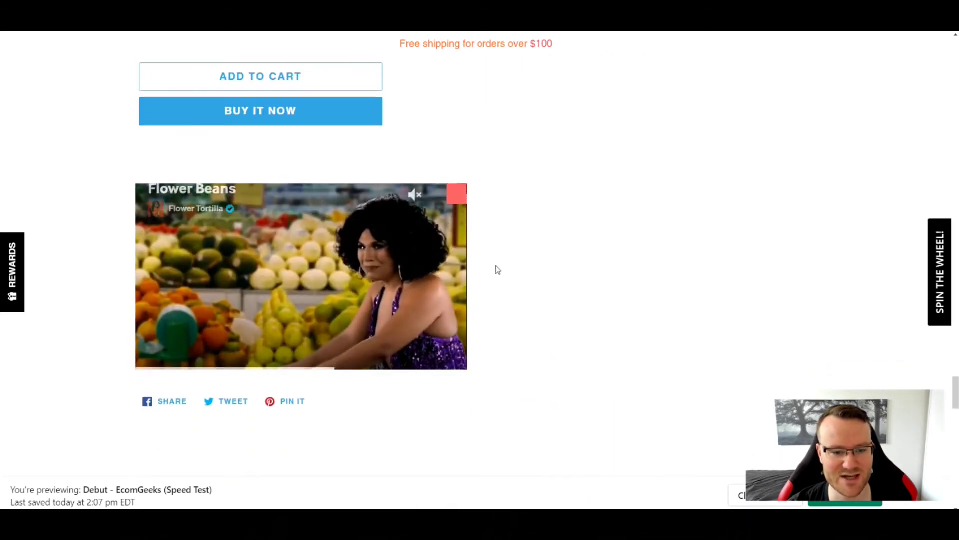
scroll(670, 235, down, 5)
scroll(857, 221, down, 18)
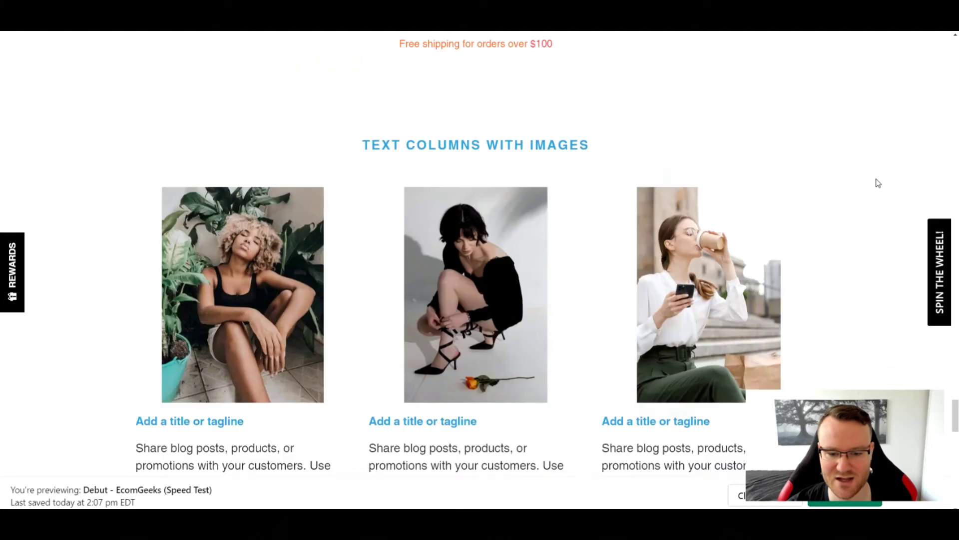
scroll(855, 222, down, 6)
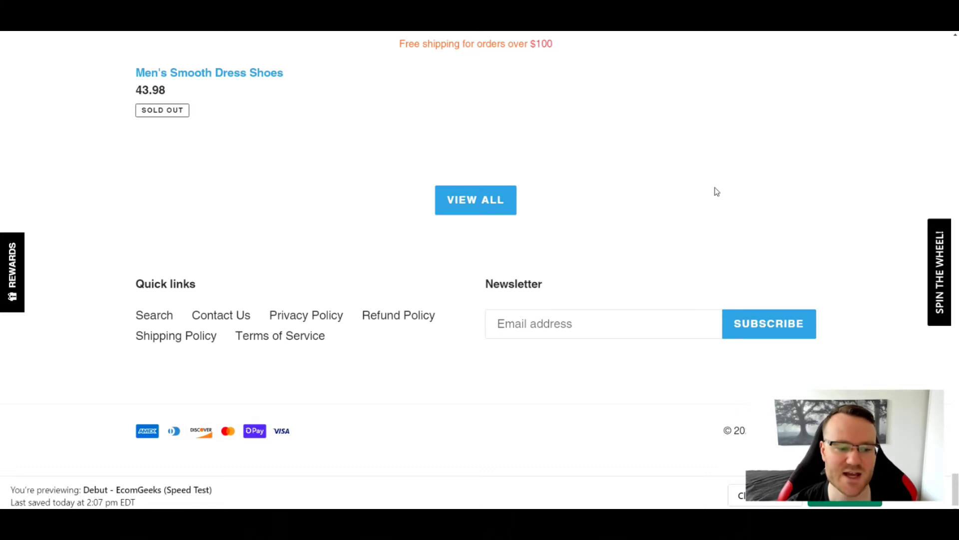
scroll(717, 192, up, 10)
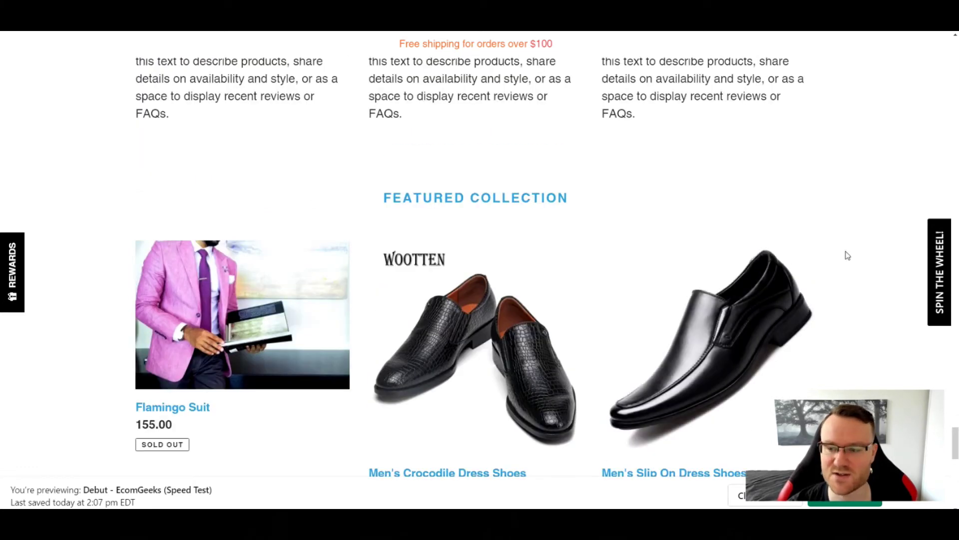
scroll(871, 246, up, 8)
Open the Spin to Win discount wheel popup, then close it
drag(955, 400, 955, 347)
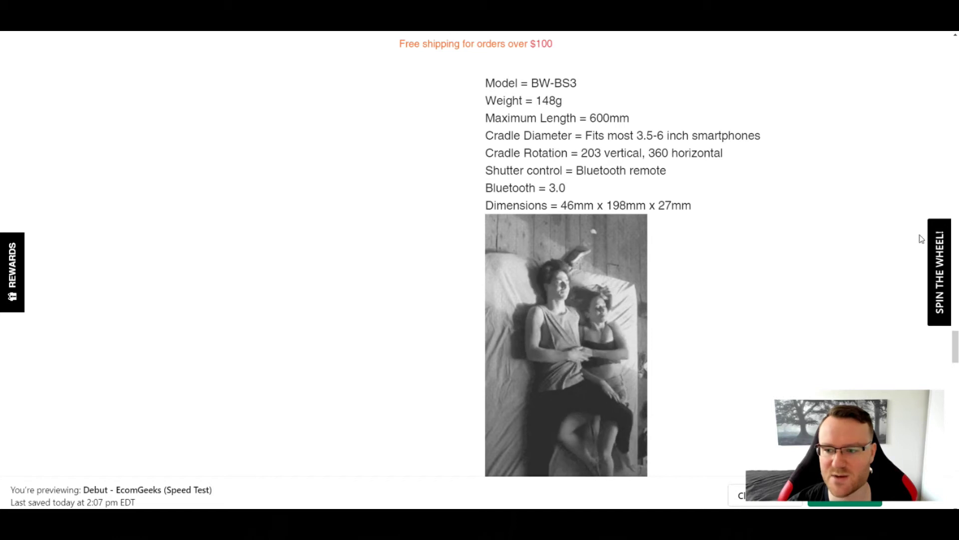
click(938, 251)
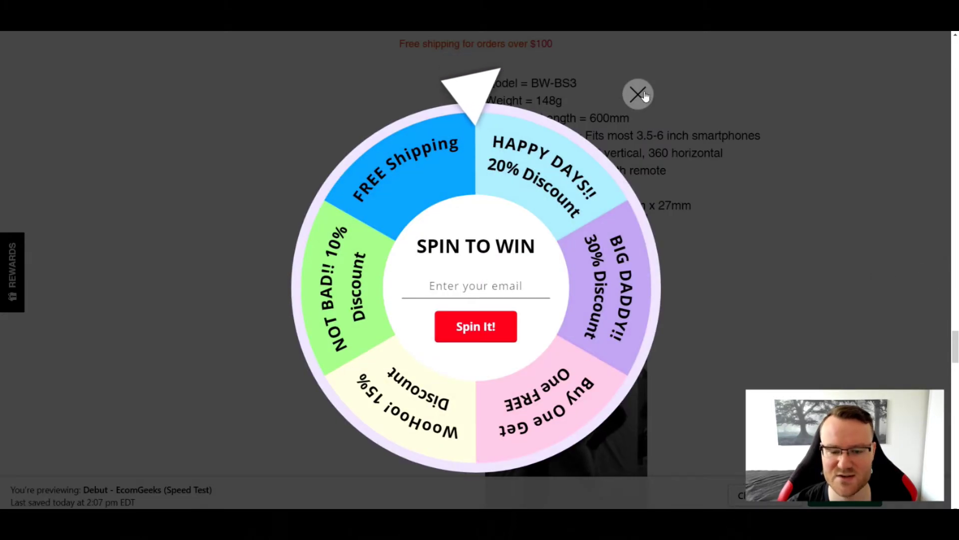
click(638, 94)
scroll(804, 282, down, 10)
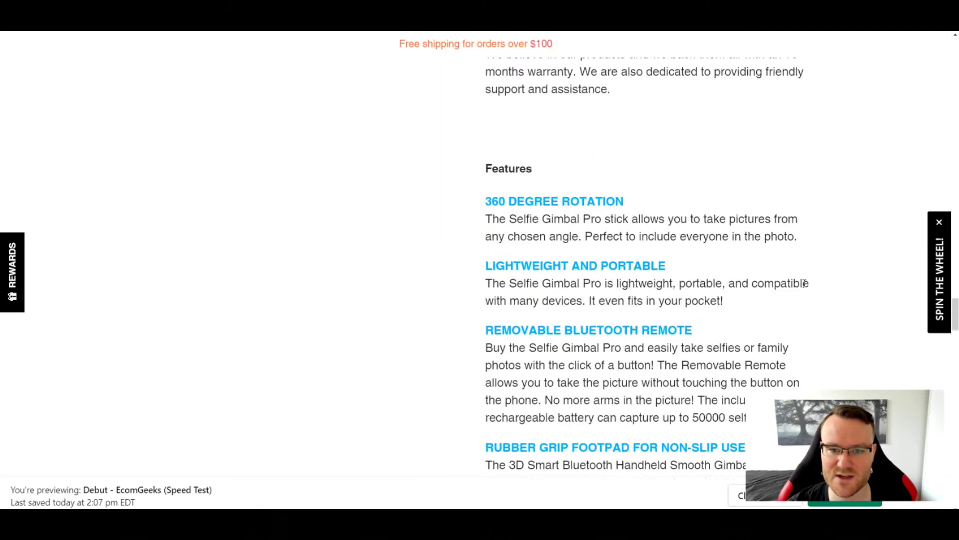
scroll(805, 283, up, 20)
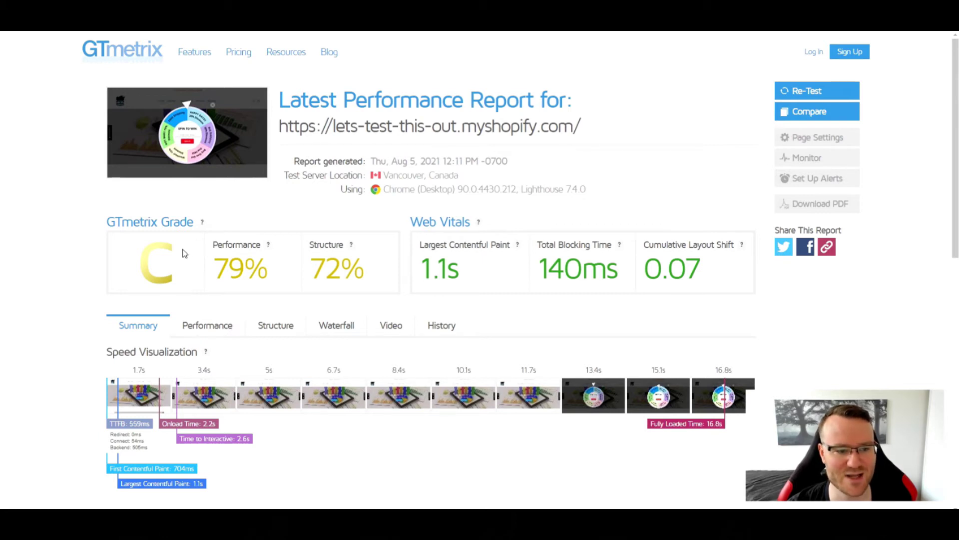
Review the C-graded report's performance metrics (79% Performance, 1.1s LCP, 140ms TBT)
scroll(339, 205, down, 1)
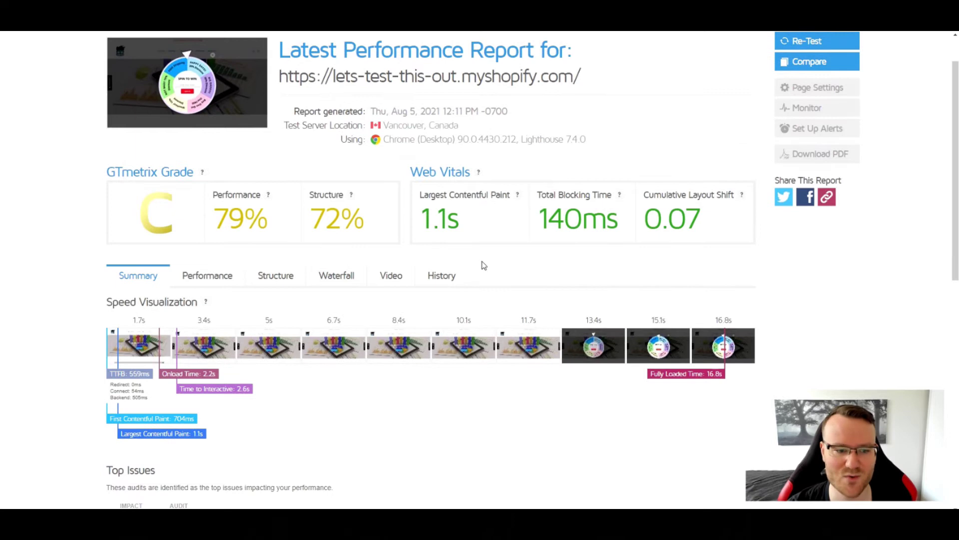
click(205, 275)
scroll(572, 320, down, 1)
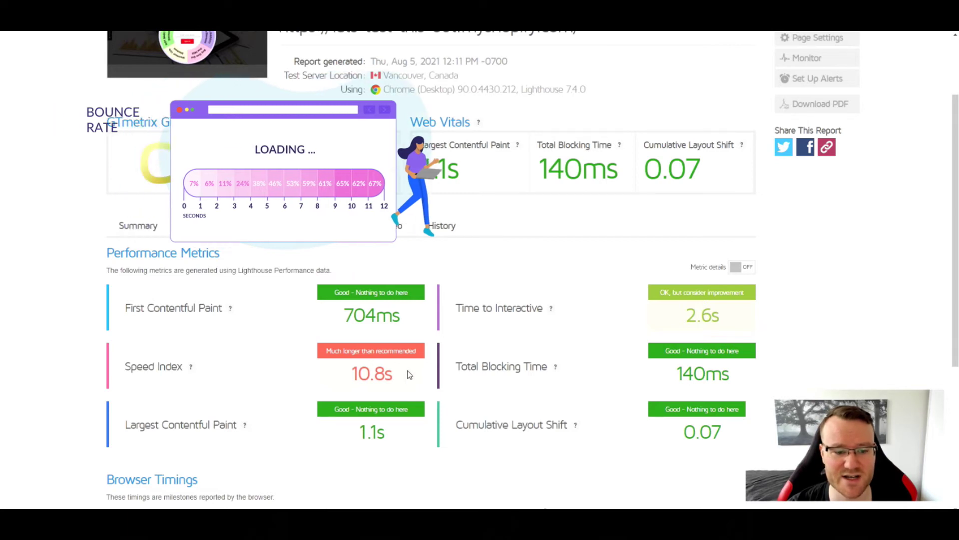
scroll(409, 368, down, 5)
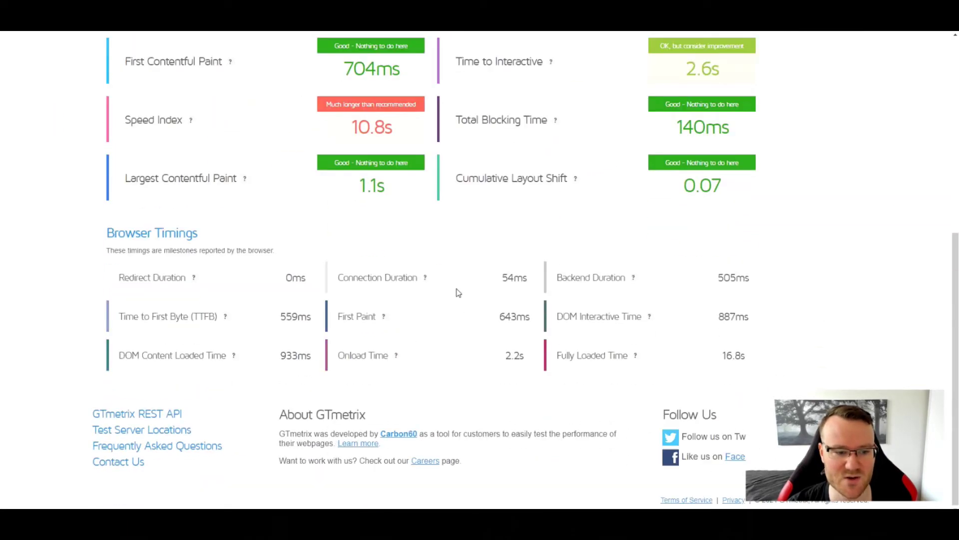
scroll(456, 293, up, 6)
Return to the report summary and open the Waterfall chart of page requests
click(131, 282)
scroll(535, 358, down, 3)
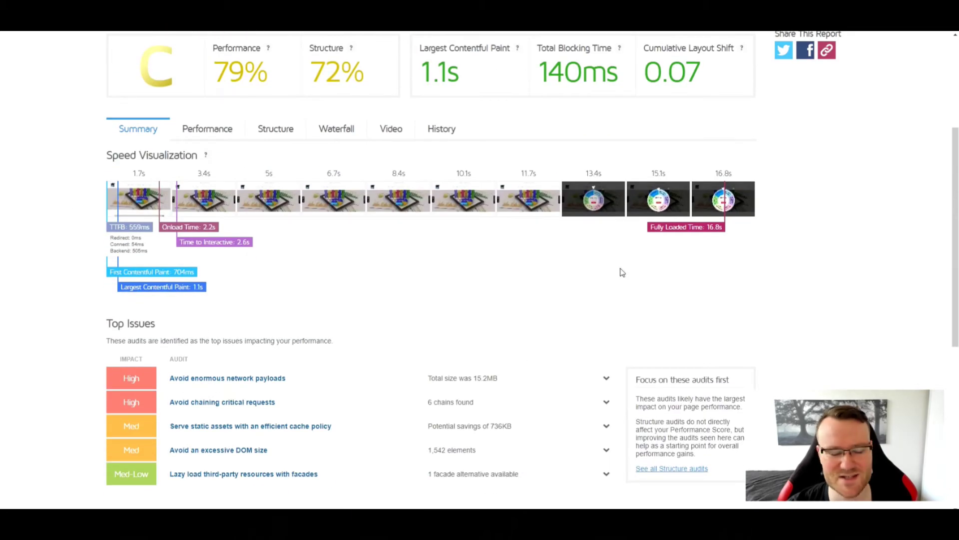
click(328, 131)
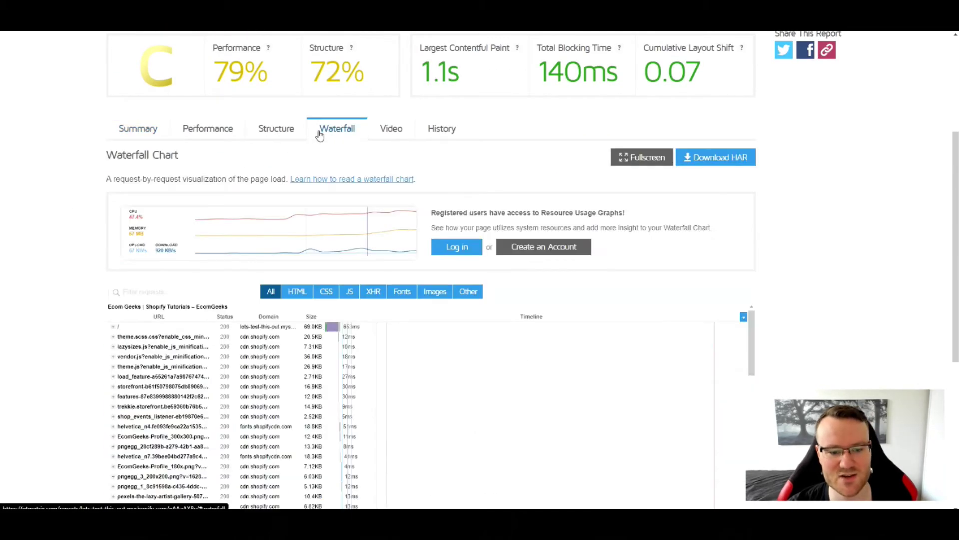
Scroll the 197-request, 13.0MB waterfall down to the red 404 for best-sweatpants-ever.js
scroll(875, 222, down, 3)
scroll(878, 223, down, 2)
scroll(624, 196, down, 4)
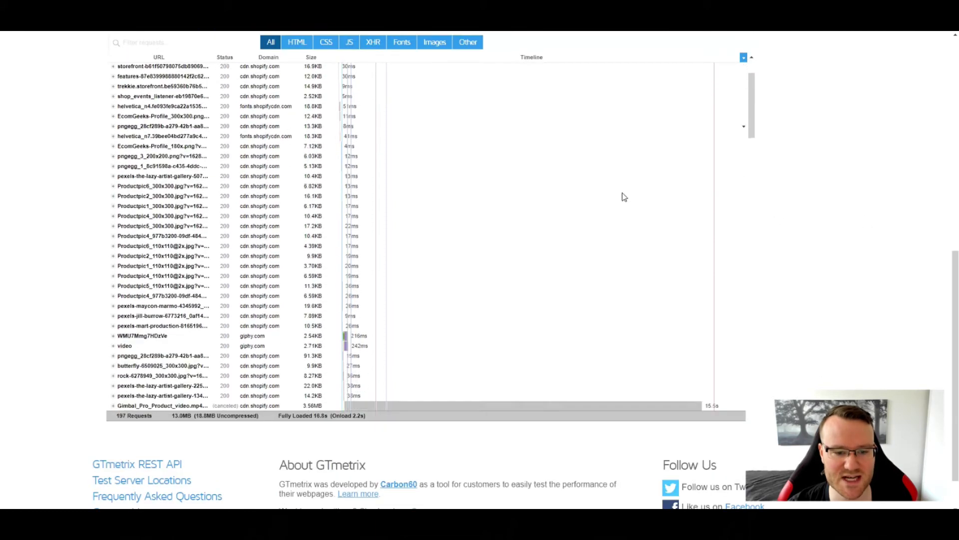
scroll(624, 196, down, 15)
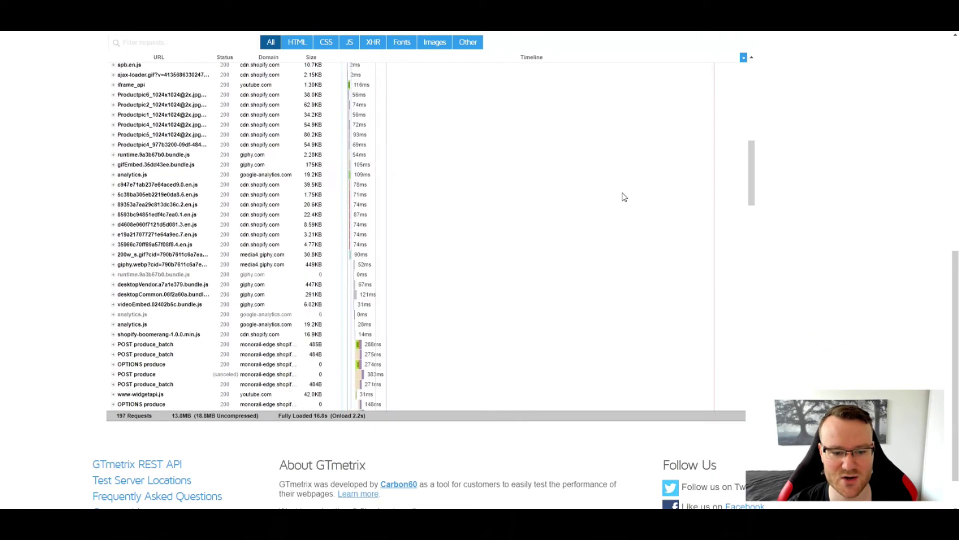
scroll(624, 196, down, 20)
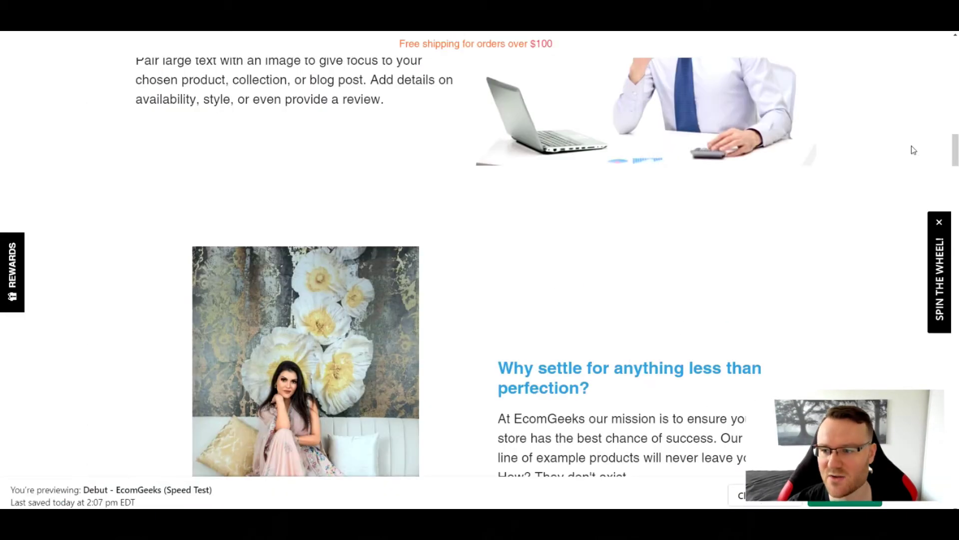
Scroll the storefront preview to the 'Look at this gif!' product section
scroll(880, 215, up, 20)
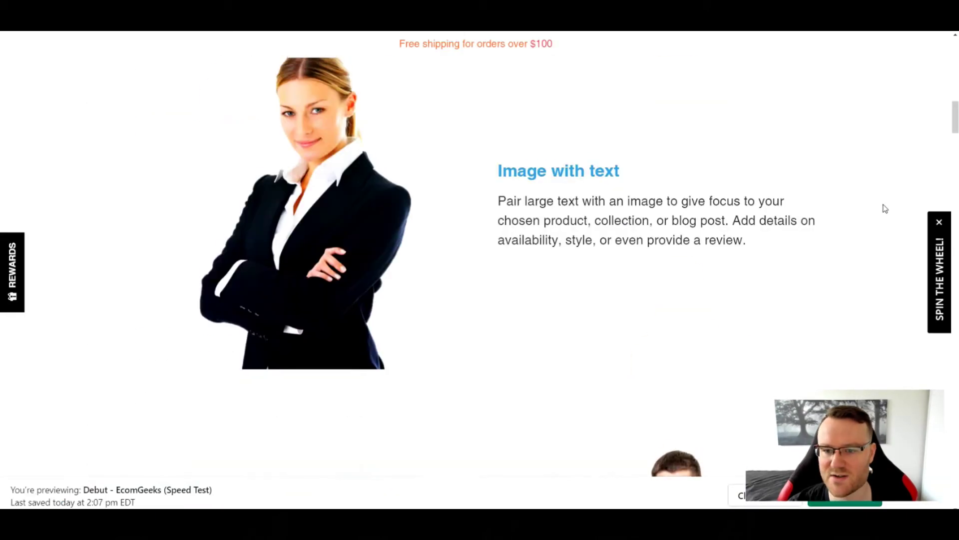
scroll(880, 215, down, 8)
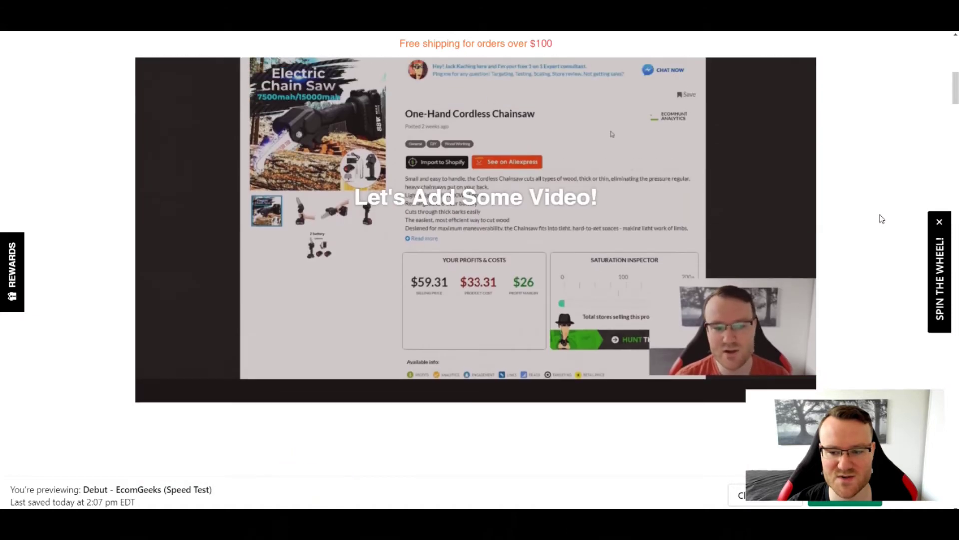
scroll(875, 275, down, 10)
scroll(873, 279, down, 15)
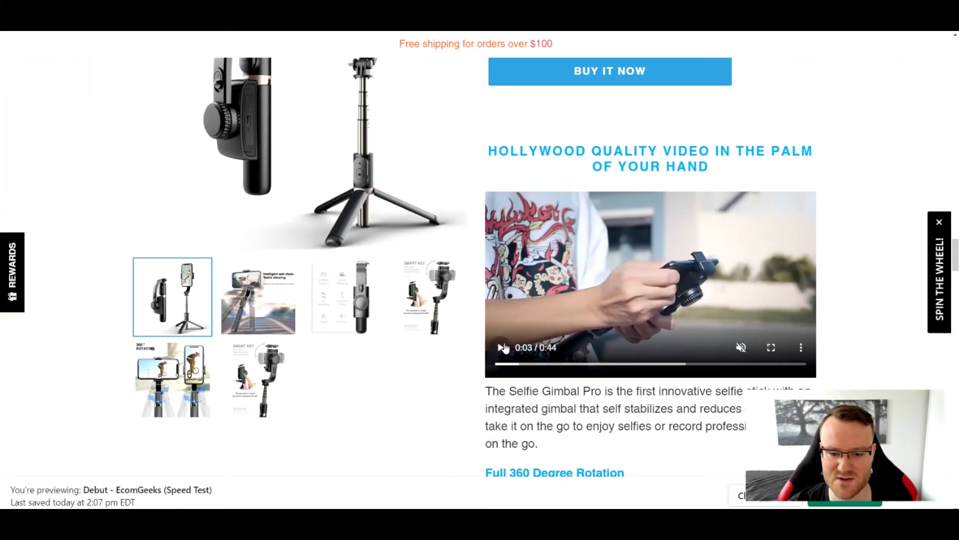
scroll(828, 276, down, 6)
scroll(829, 277, down, 10)
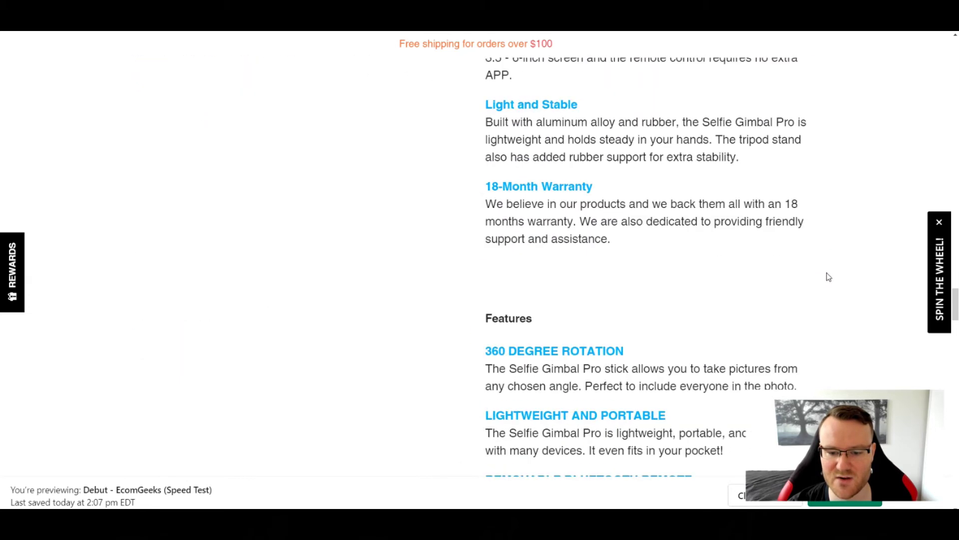
scroll(829, 271, up, 1)
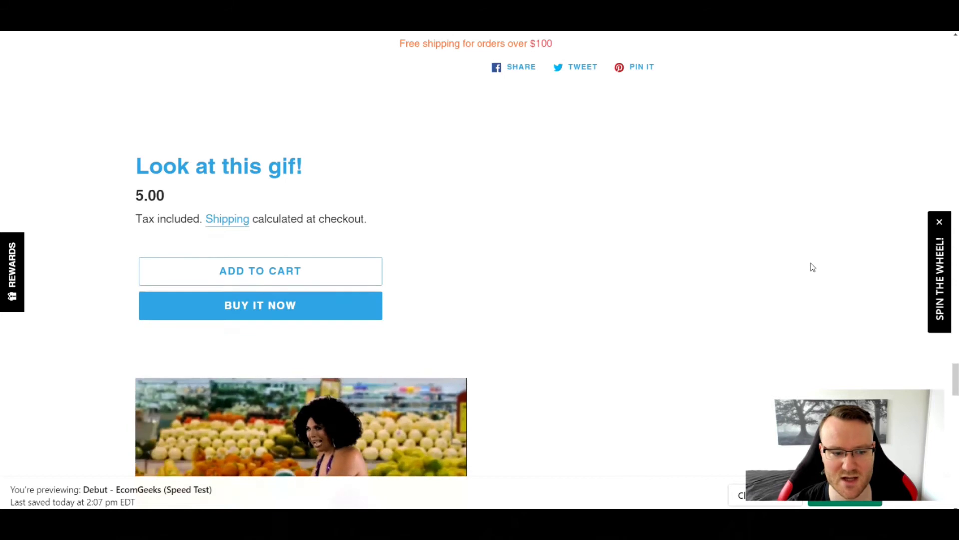
scroll(810, 266, down, 6)
scroll(784, 266, up, 2)
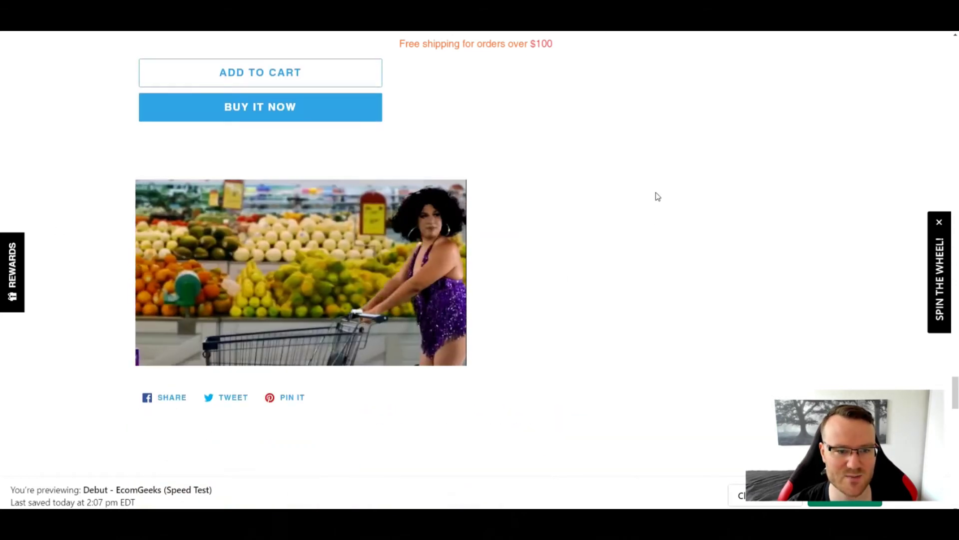
scroll(854, 152, down, 15)
scroll(749, 170, up, 5)
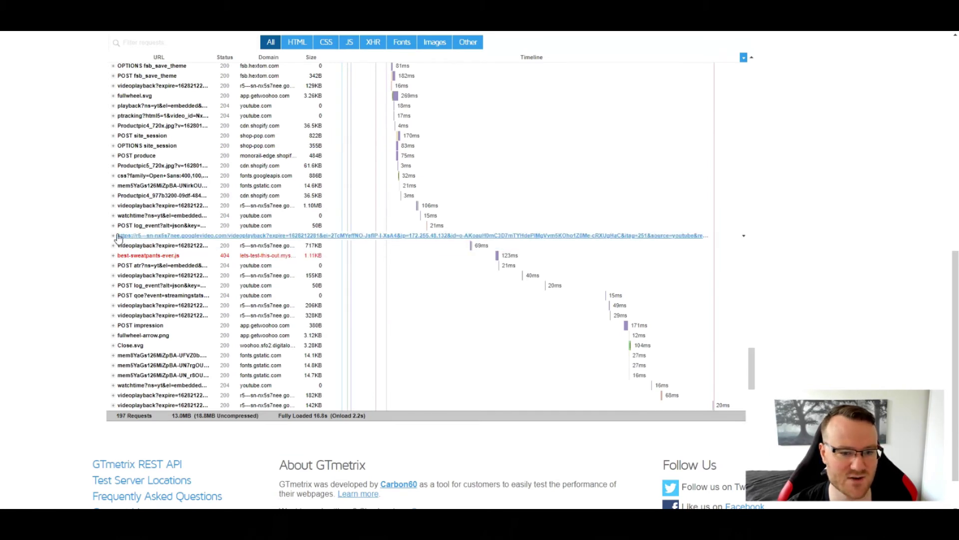
Expand a YouTube videoplayback request to read its response headers, then collapse it
click(114, 239)
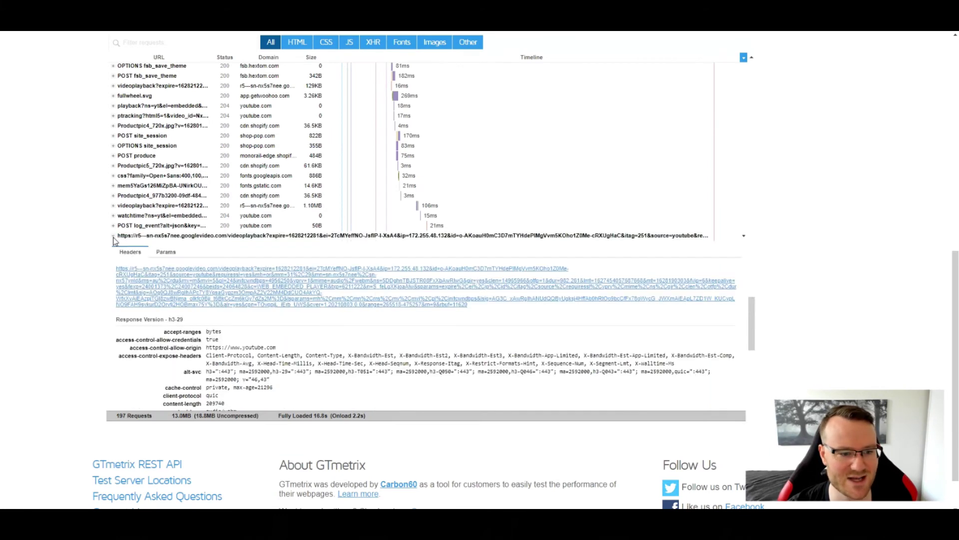
scroll(272, 335, down, 3)
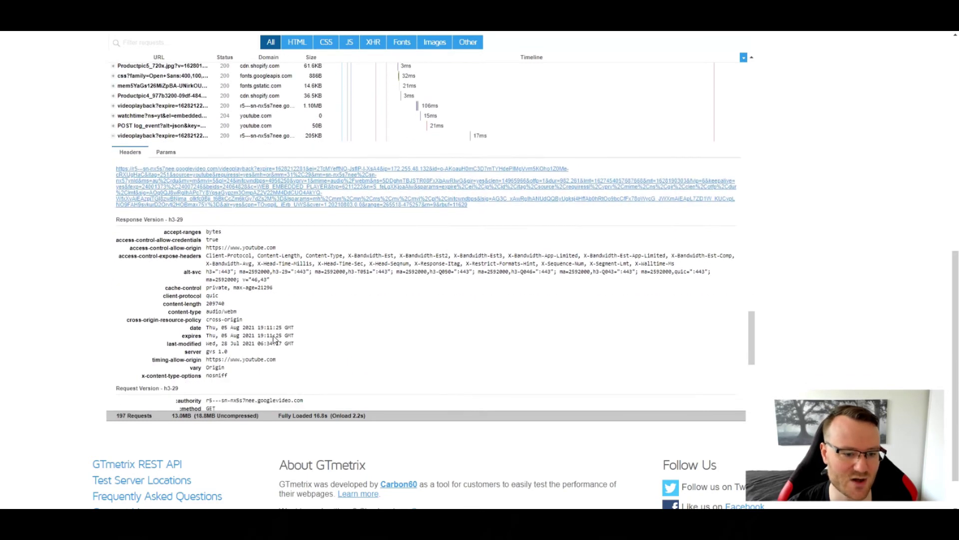
scroll(273, 335, up, 3)
click(114, 236)
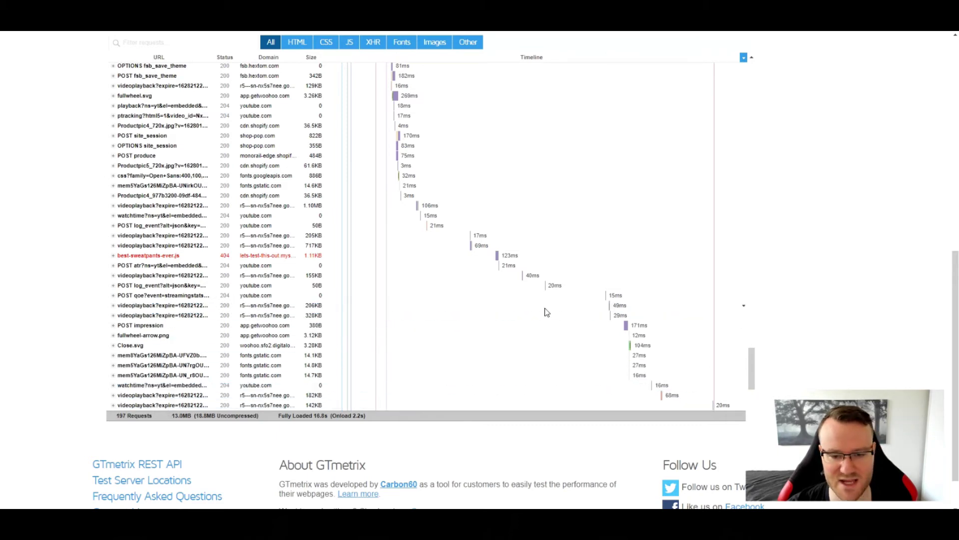
scroll(546, 312, down, 1)
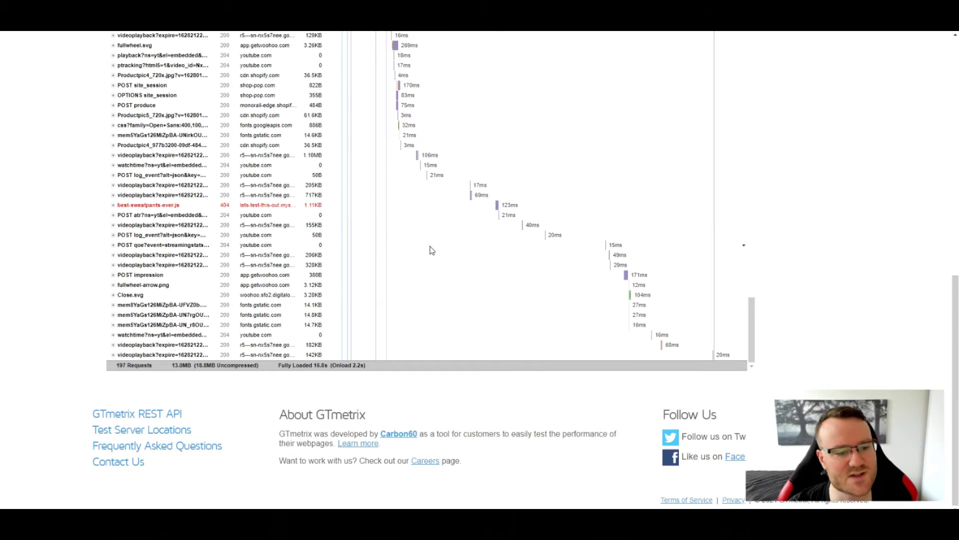
scroll(449, 281, up, 20)
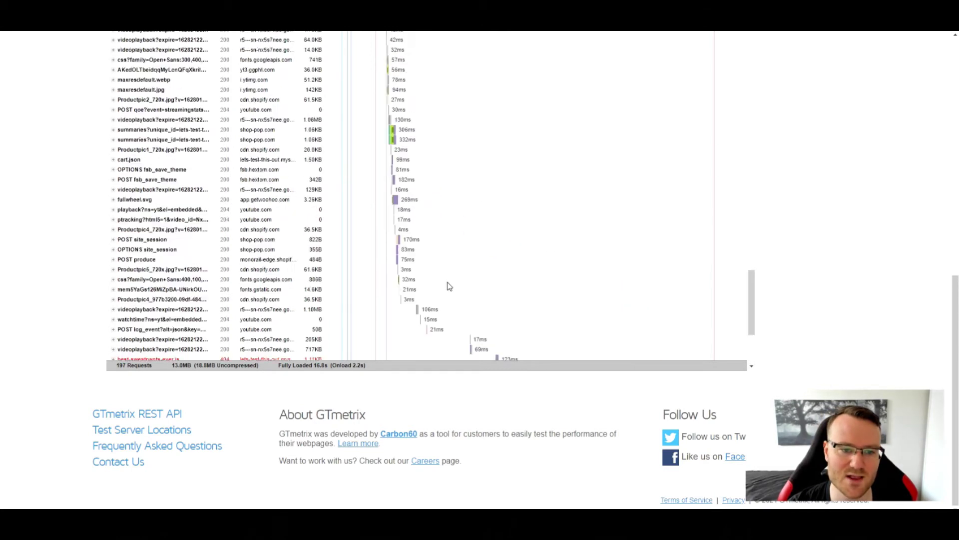
scroll(877, 272, up, 10)
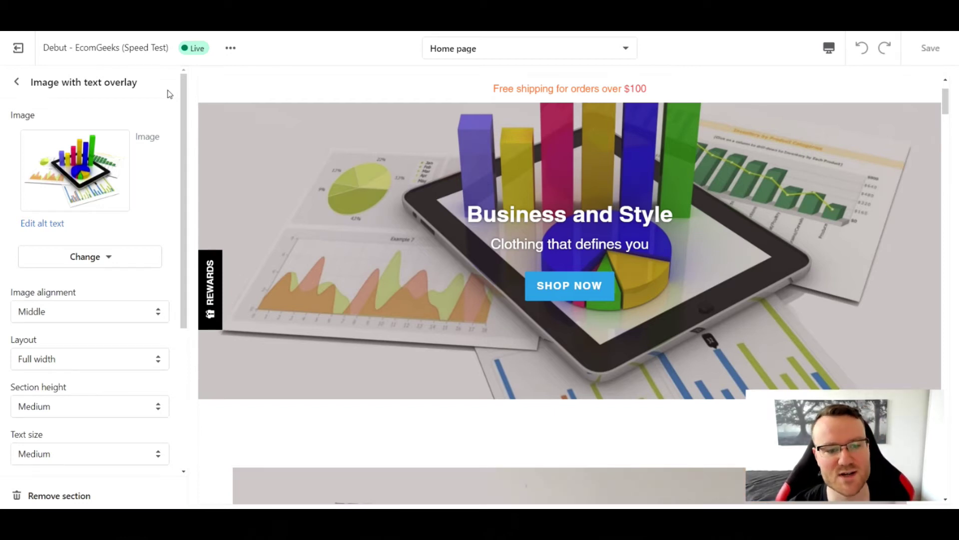
scroll(762, 272, down, 1)
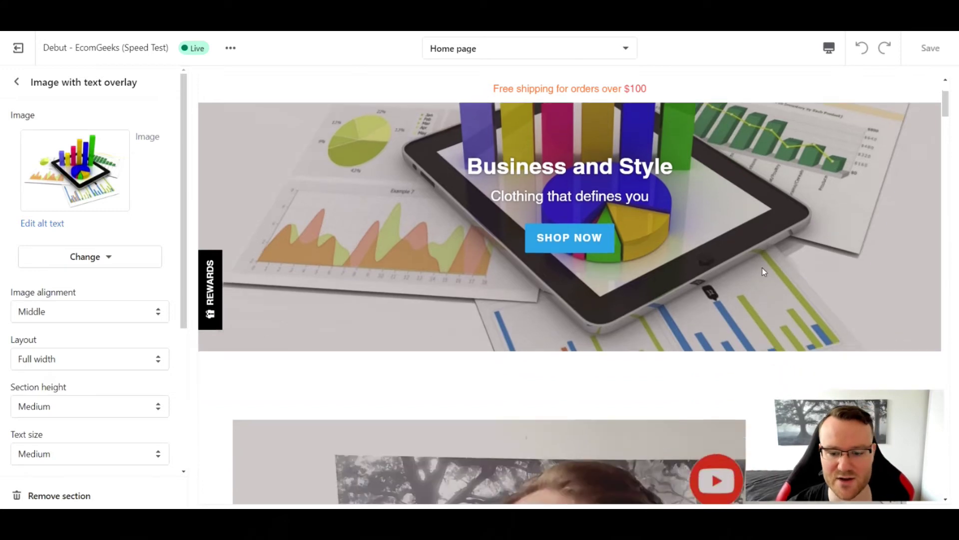
scroll(762, 271, down, 5)
scroll(487, 307, up, 3)
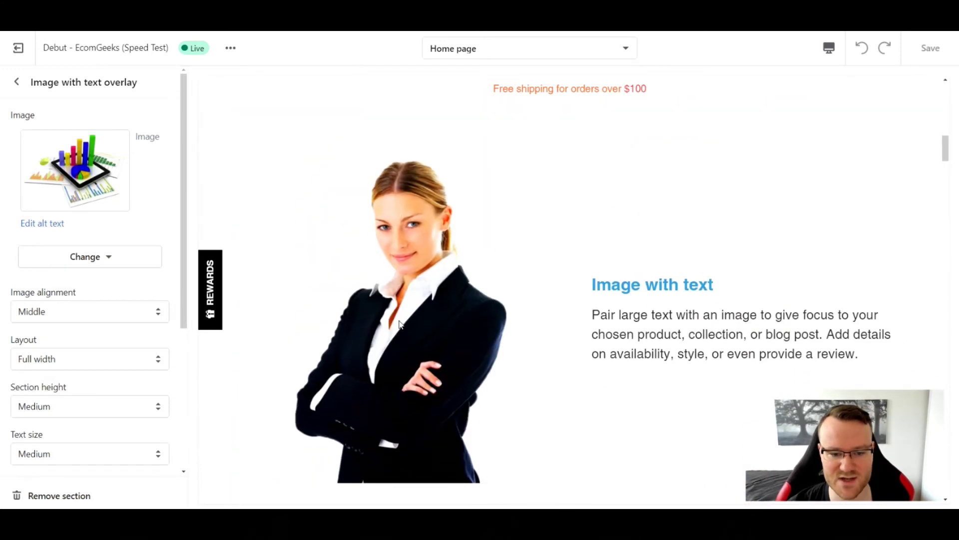
scroll(399, 324, down, 2)
scroll(399, 323, up, 1)
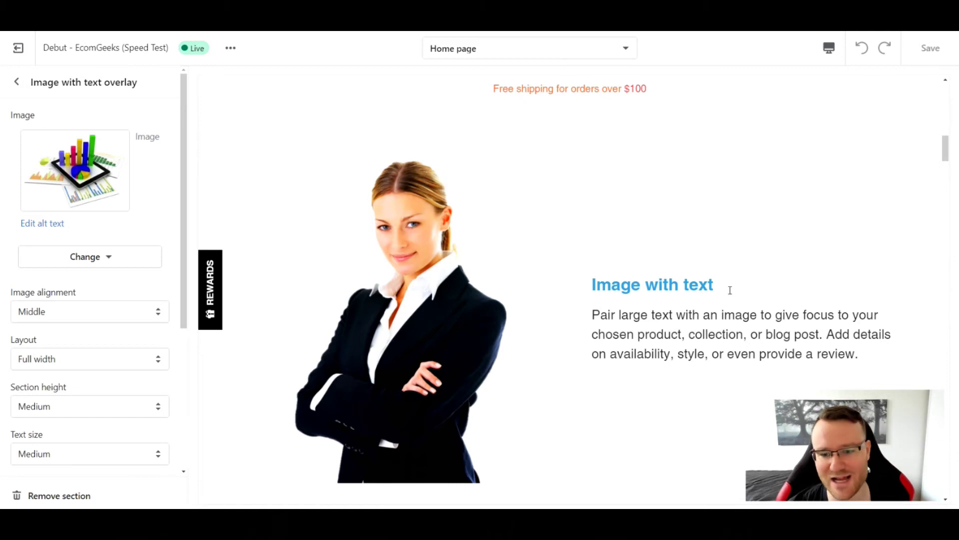
scroll(697, 192, down, 6)
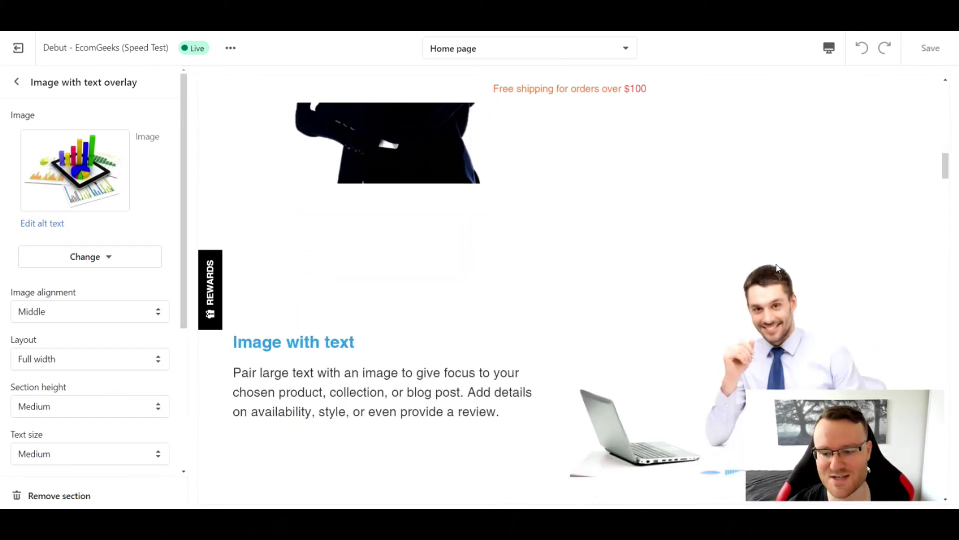
scroll(710, 172, up, 5)
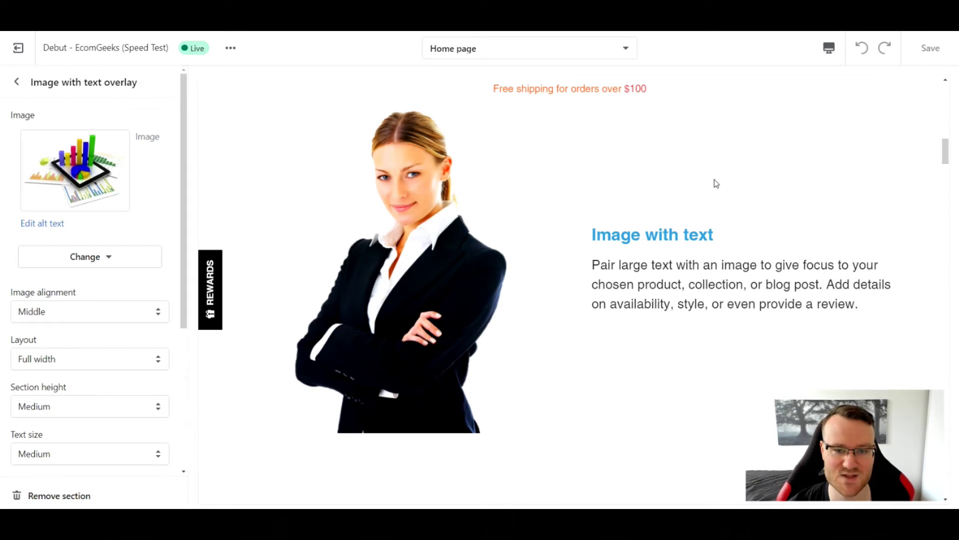
scroll(778, 210, up, 8)
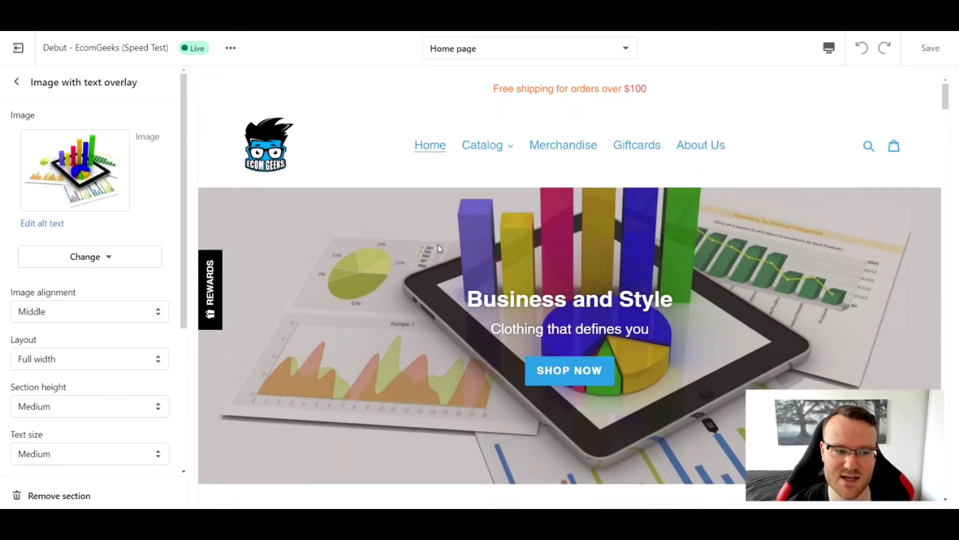
scroll(153, 176, down, 5)
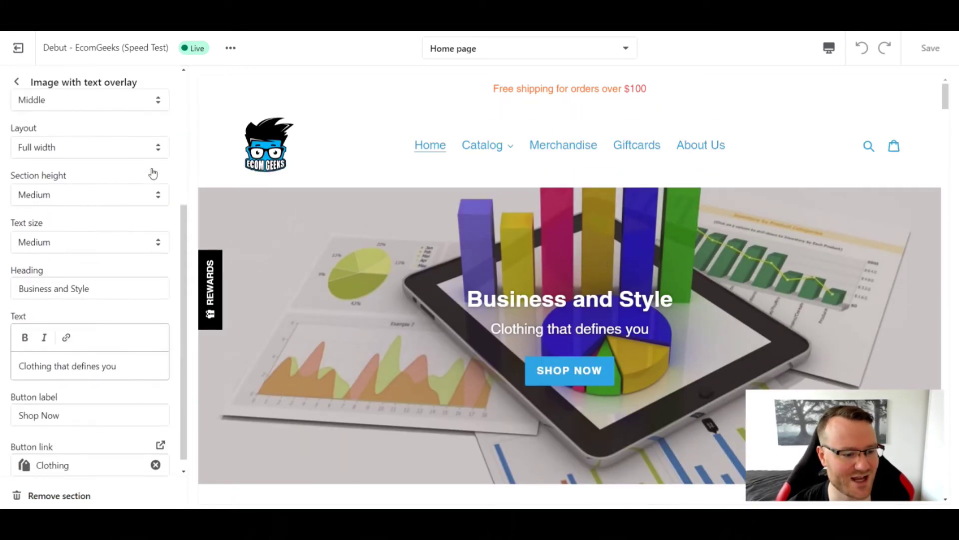
scroll(153, 174, up, 5)
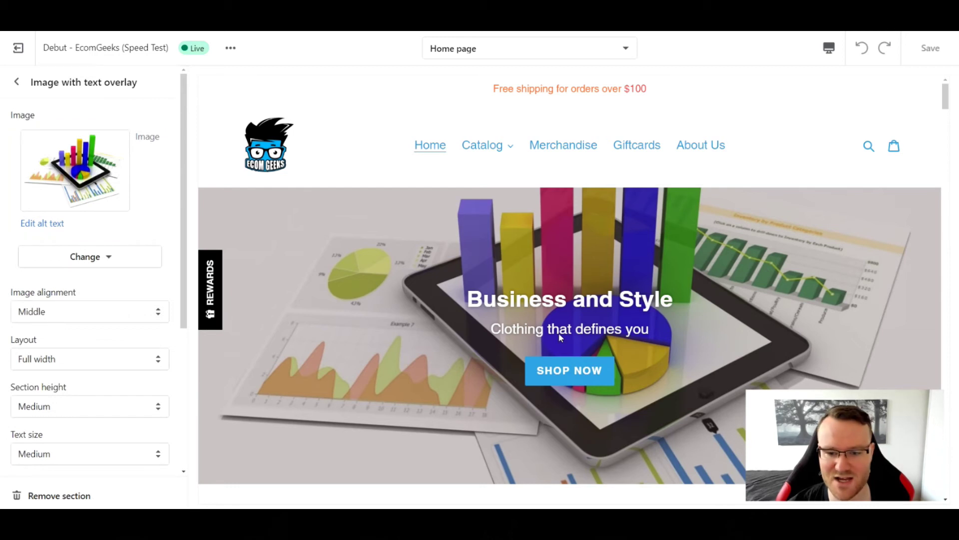
Replace the hero image with the businessman-on-waterfront photo from the image library
click(125, 255)
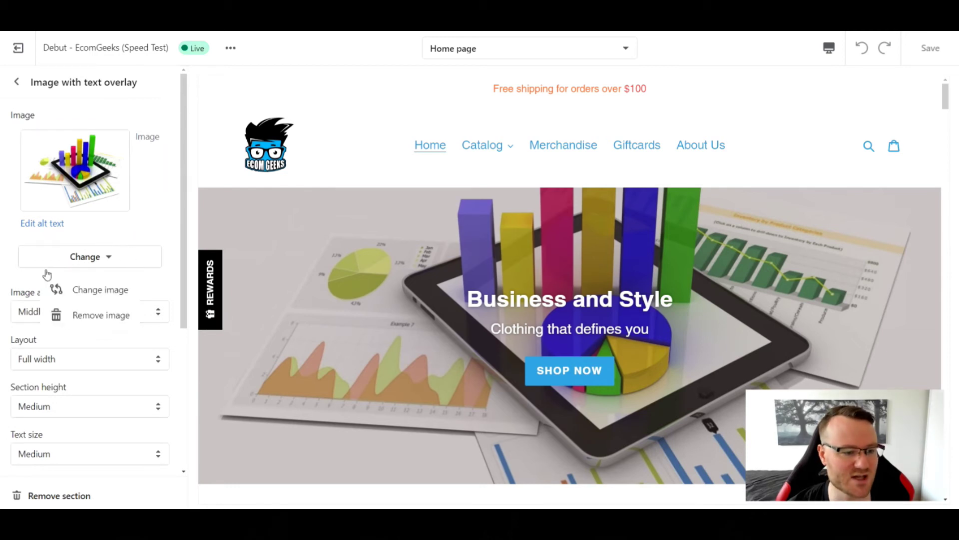
click(102, 289)
scroll(118, 265, down, 10)
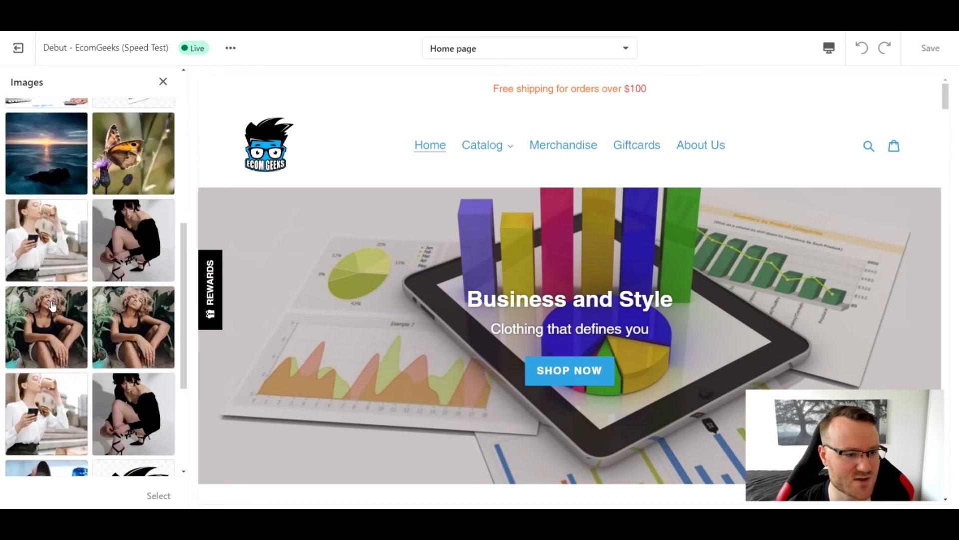
scroll(52, 304, up, 10)
scroll(99, 304, down, 13)
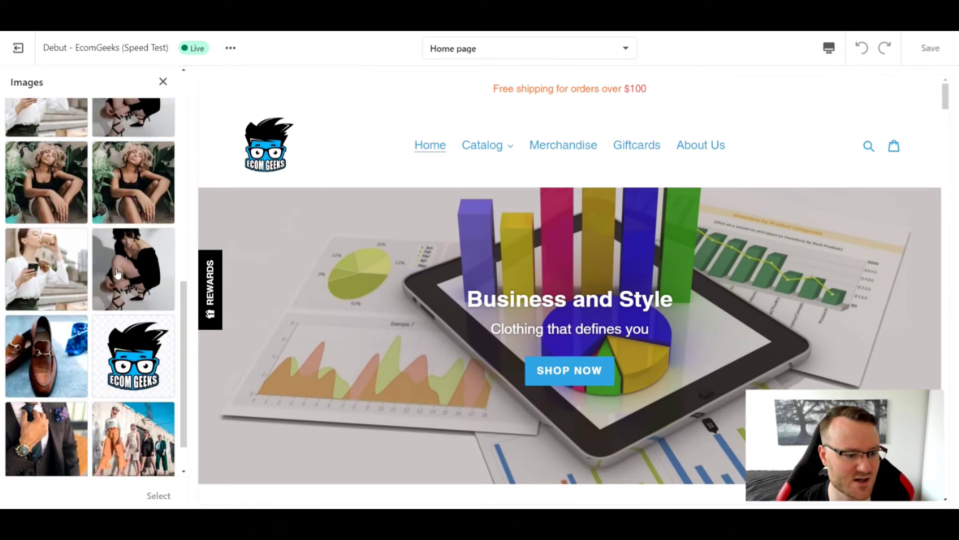
scroll(116, 273, down, 2)
click(95, 457)
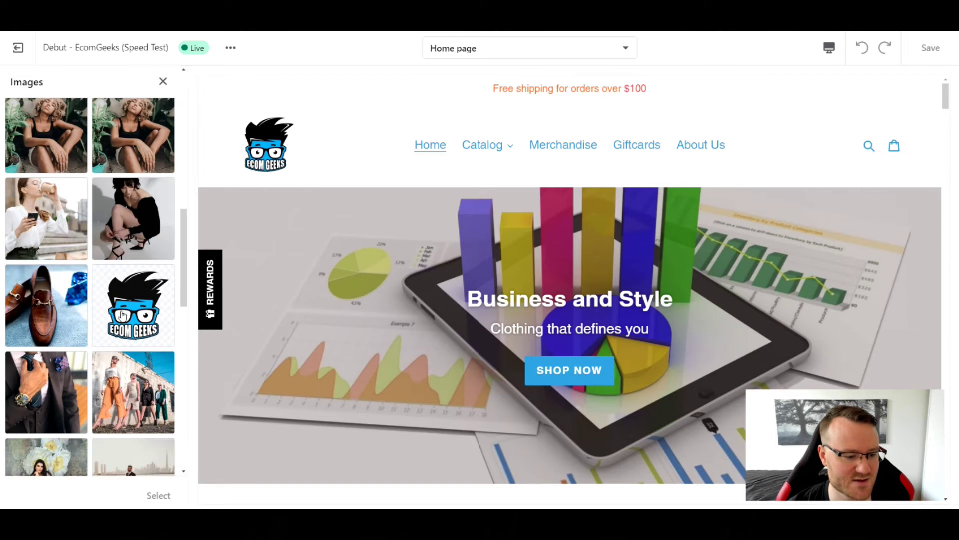
scroll(122, 314, down, 5)
click(120, 245)
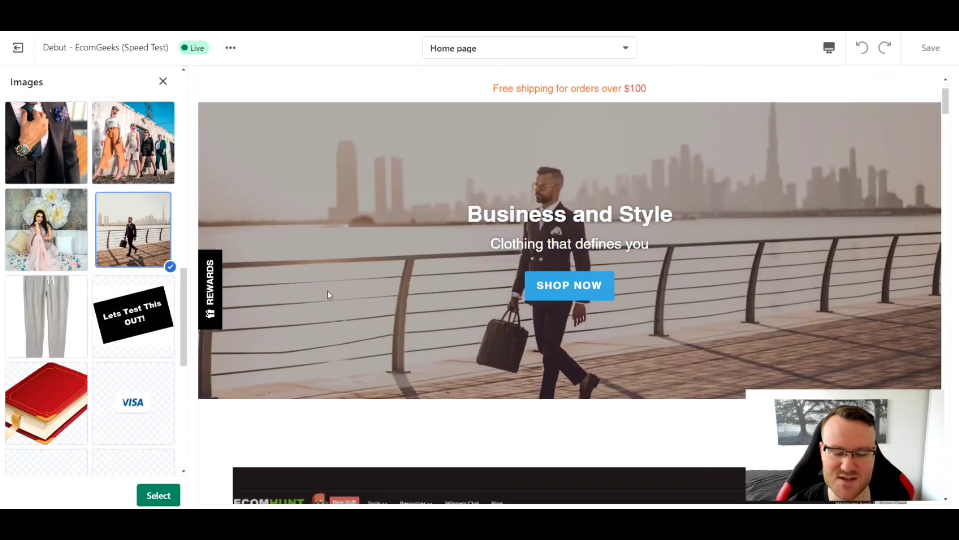
click(169, 492)
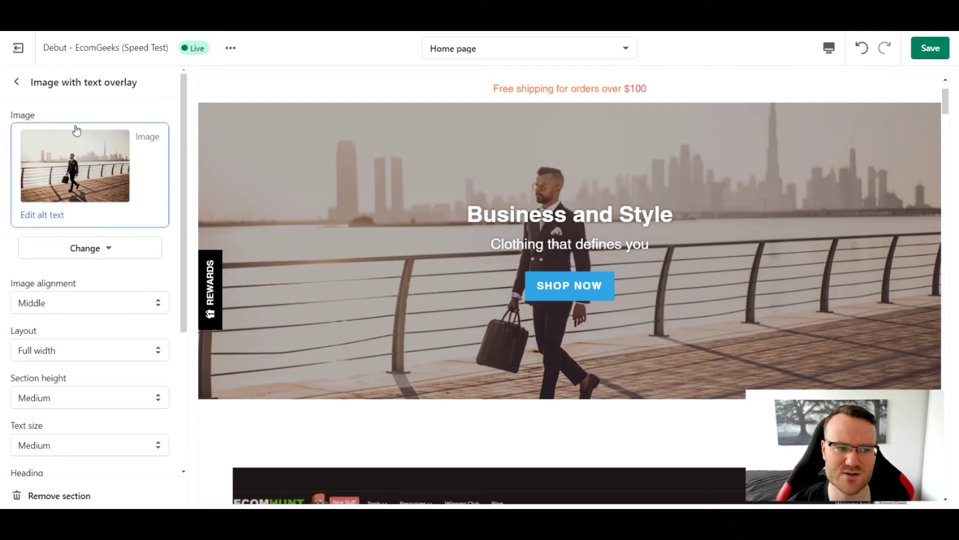
Go back to the Home page section list, with the Video section previewed
scroll(454, 194, down, 3)
scroll(455, 194, up, 2)
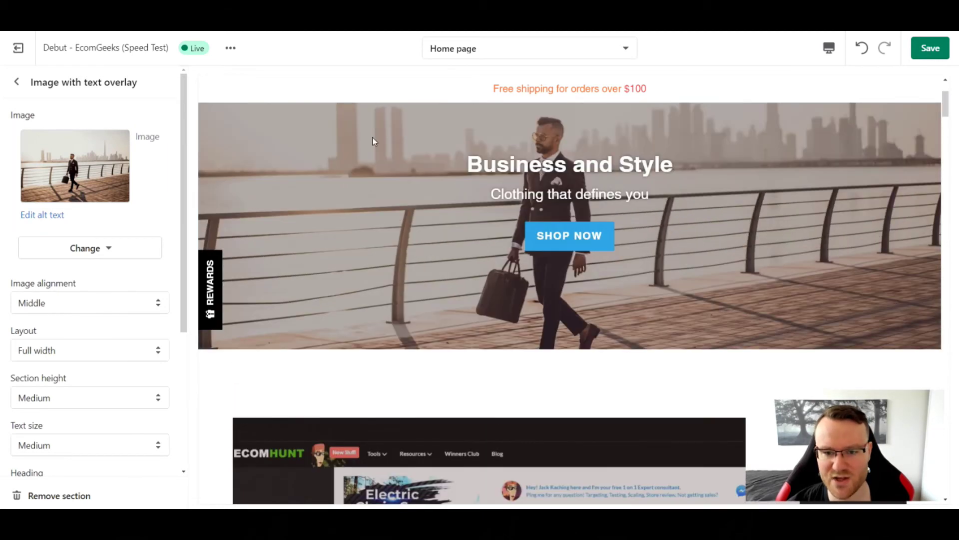
scroll(534, 252, down, 2)
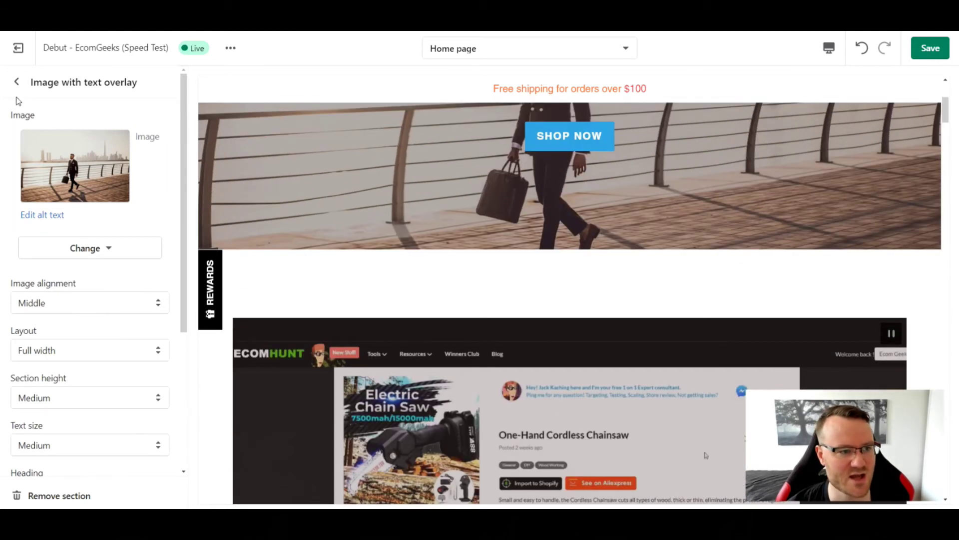
click(16, 81)
Check the Video section's linked YouTube video, '10 Winning Products to Sell in August 2021'
scroll(673, 325, down, 4)
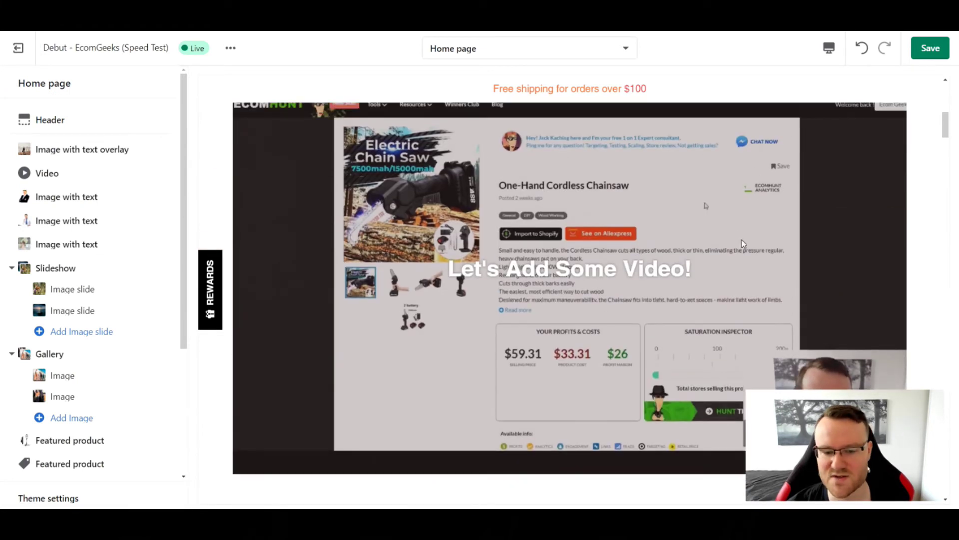
scroll(744, 244, up, 2)
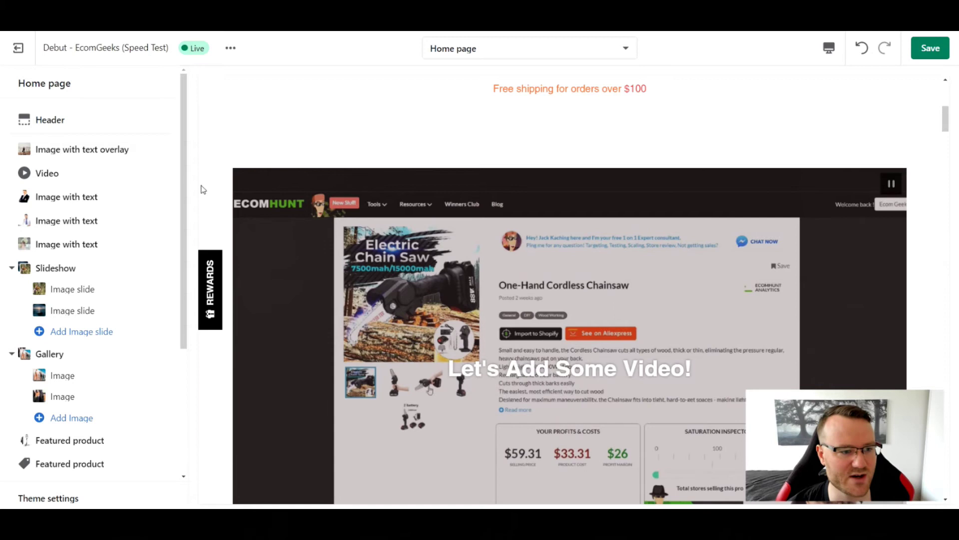
click(53, 175)
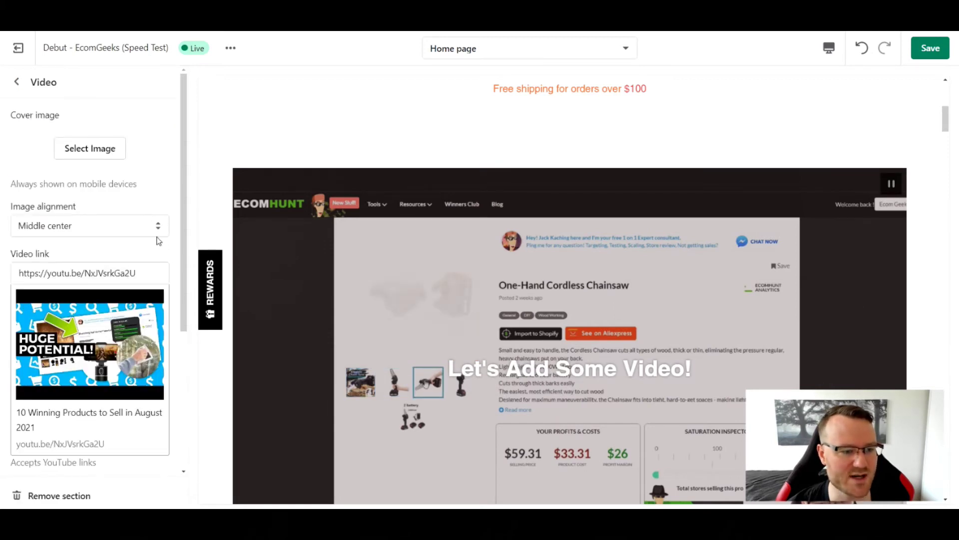
scroll(159, 270, down, 3)
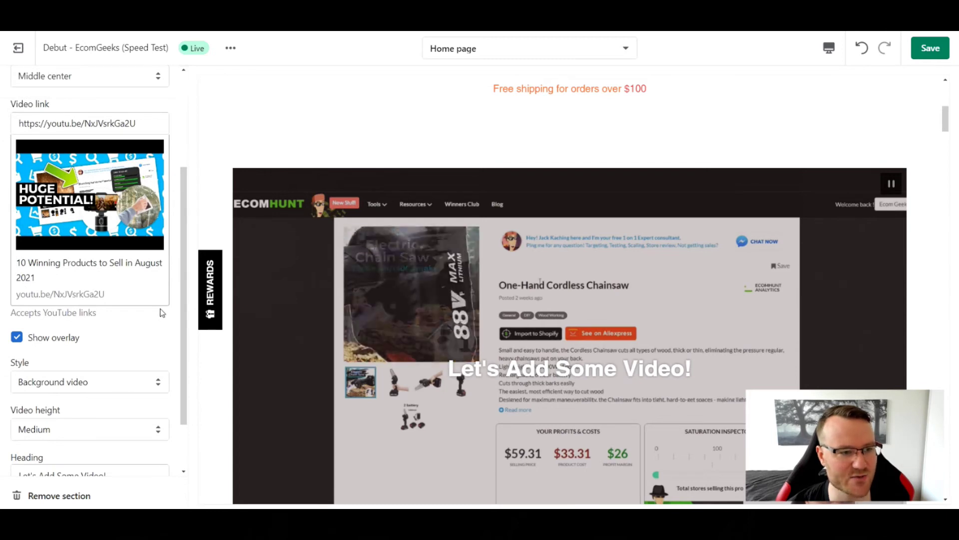
scroll(160, 310, up, 3)
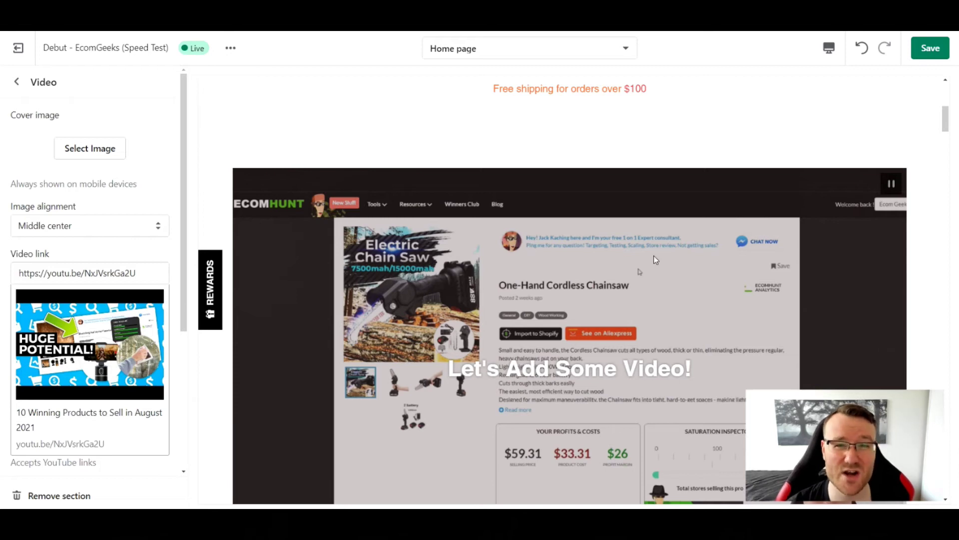
scroll(653, 255, down, 10)
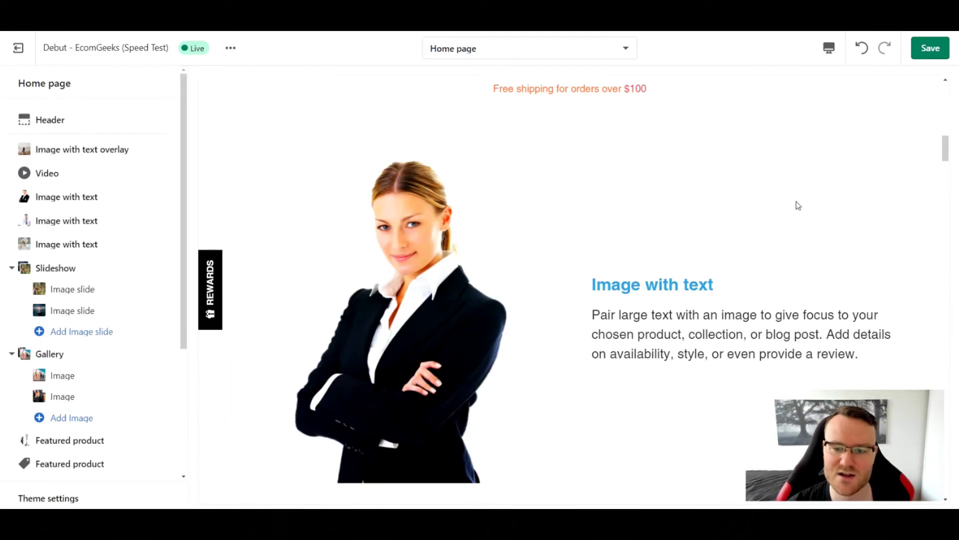
Hide the three Image with text sections so the Slideshow follows directly in the preview
scroll(807, 196, down, 1)
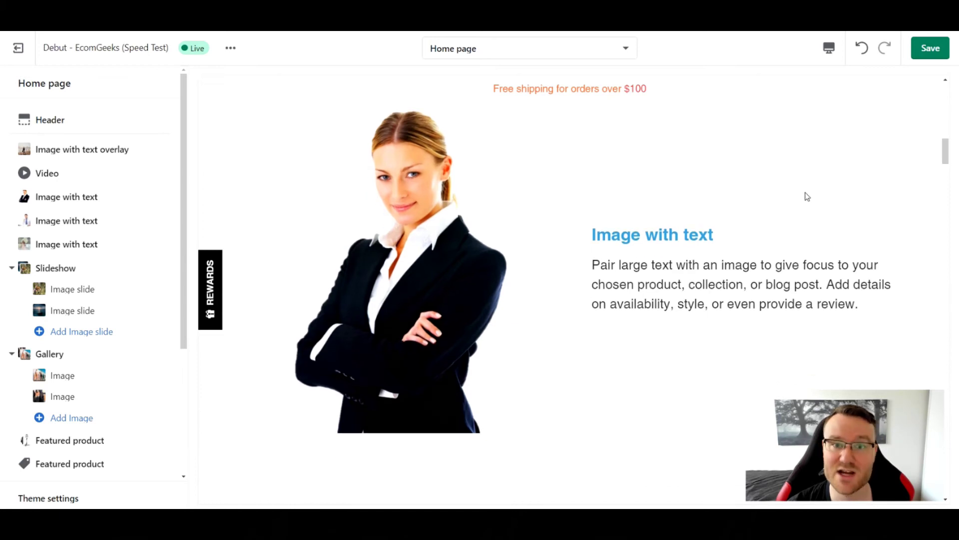
scroll(547, 214, down, 7)
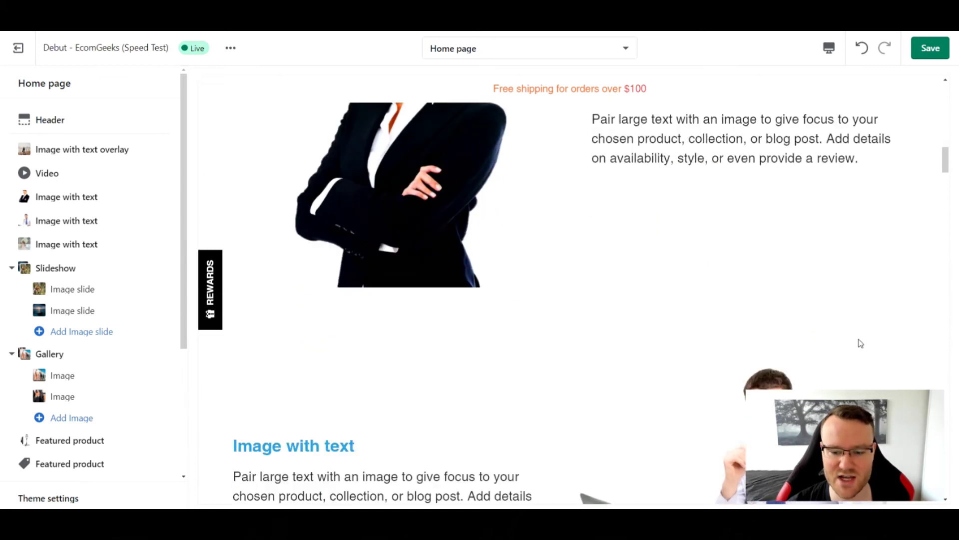
scroll(859, 342, up, 4)
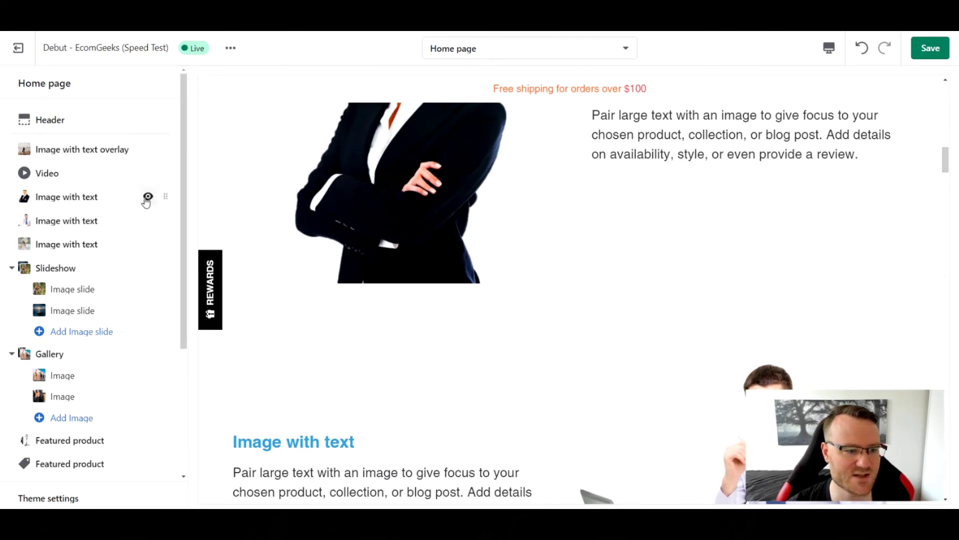
click(147, 198)
click(148, 220)
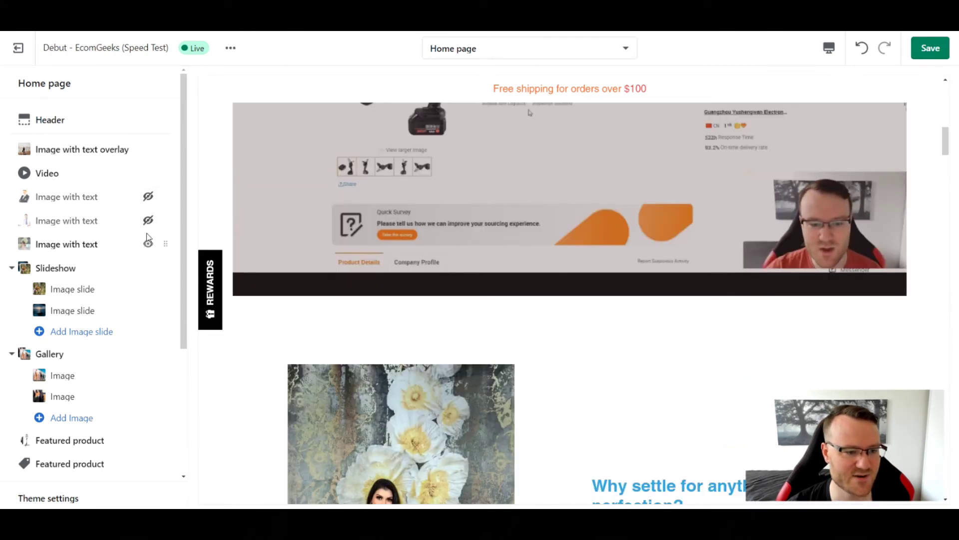
click(148, 242)
scroll(574, 290, down, 5)
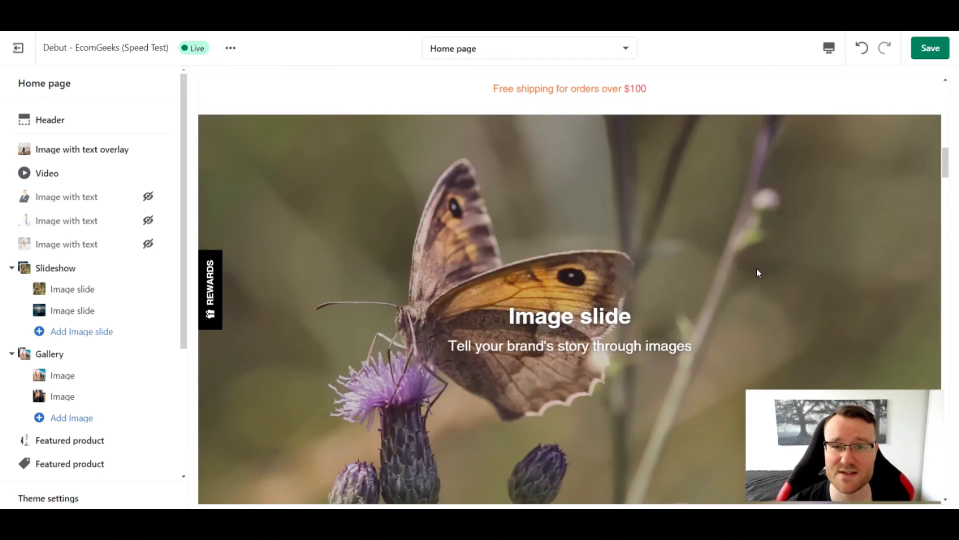
scroll(759, 277, down, 4)
scroll(748, 214, down, 1)
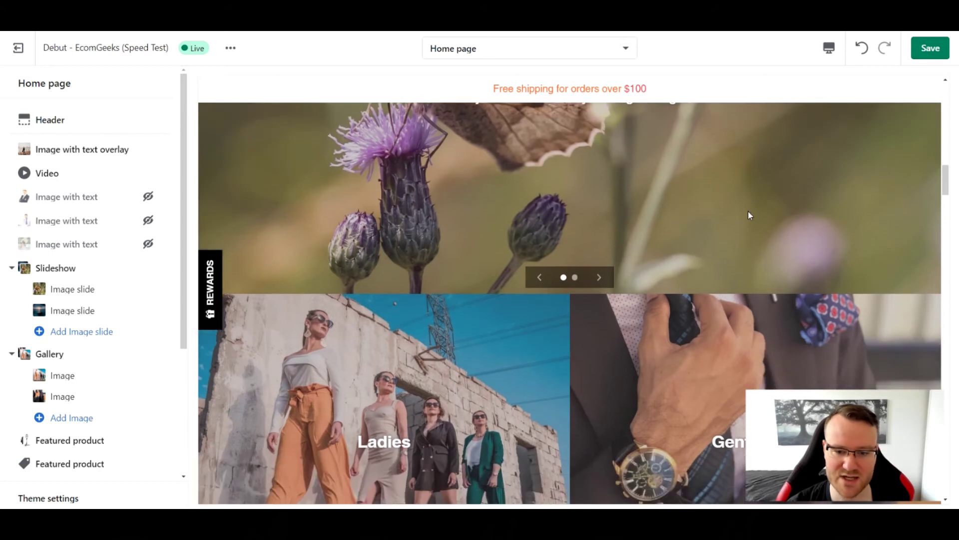
scroll(582, 283, down, 4)
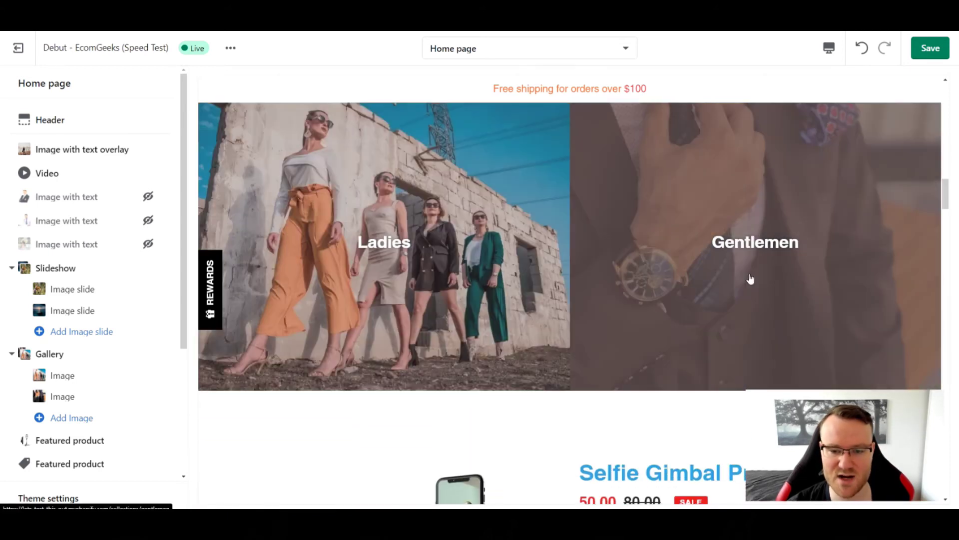
scroll(751, 278, down, 5)
scroll(815, 349, down, 3)
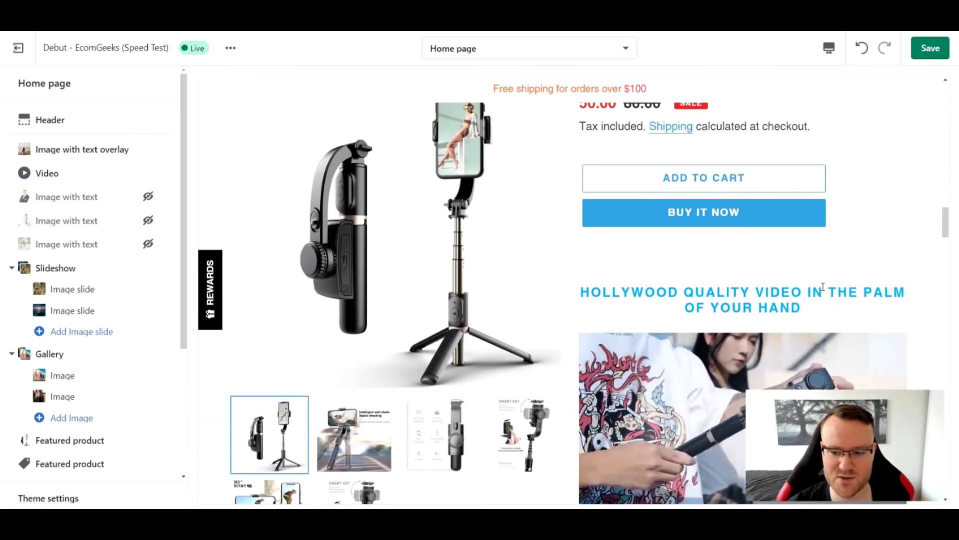
scroll(779, 345, down, 6)
scroll(777, 344, up, 5)
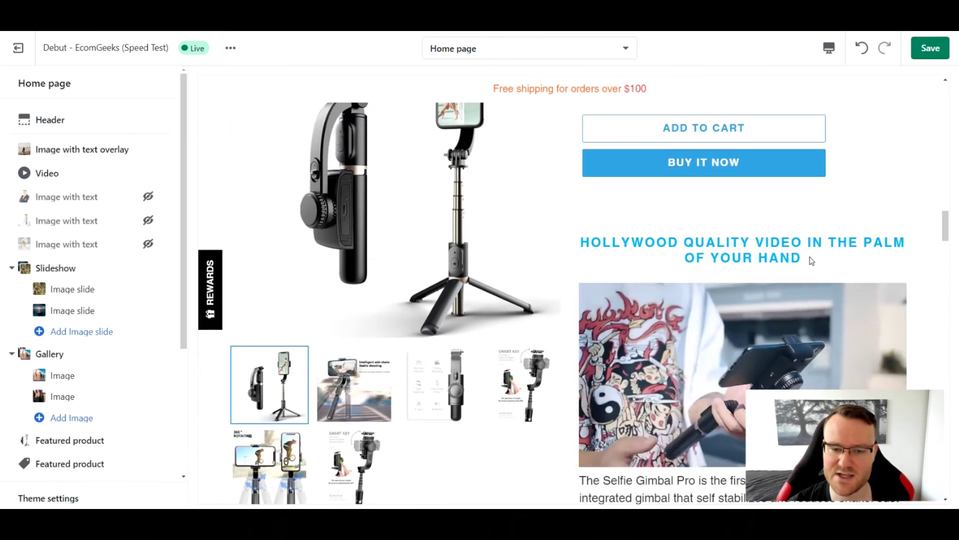
scroll(809, 258, down, 2)
scroll(809, 258, down, 4)
scroll(784, 306, up, 4)
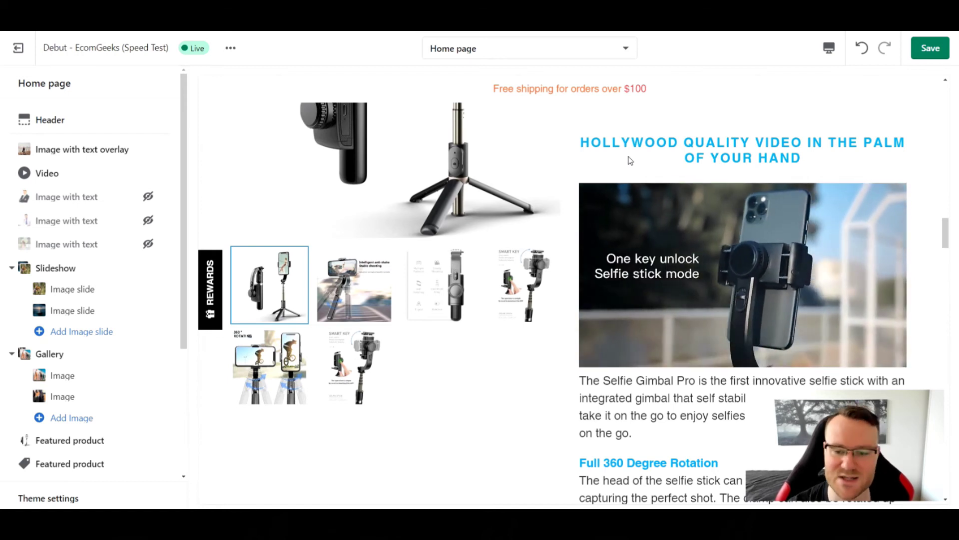
mouse_move(854, 285)
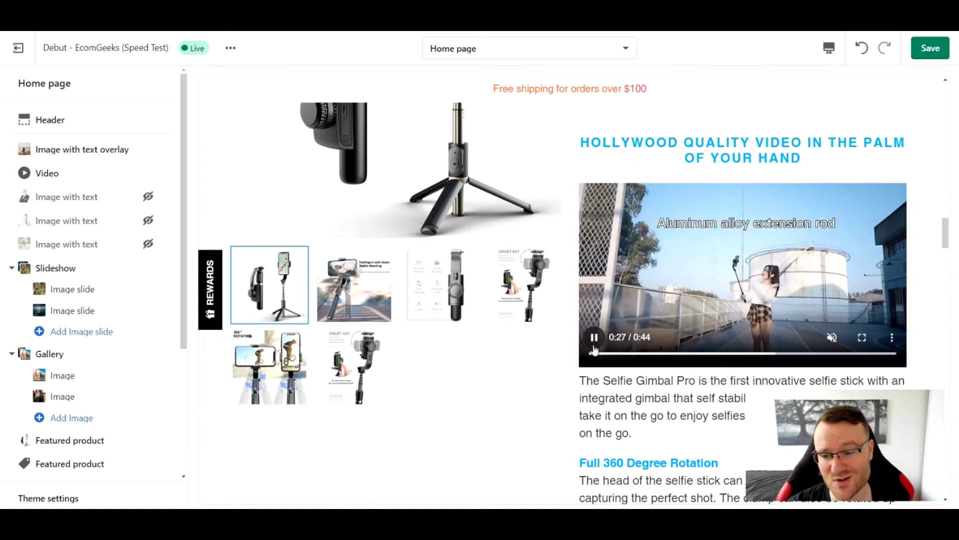
scroll(653, 384, down, 20)
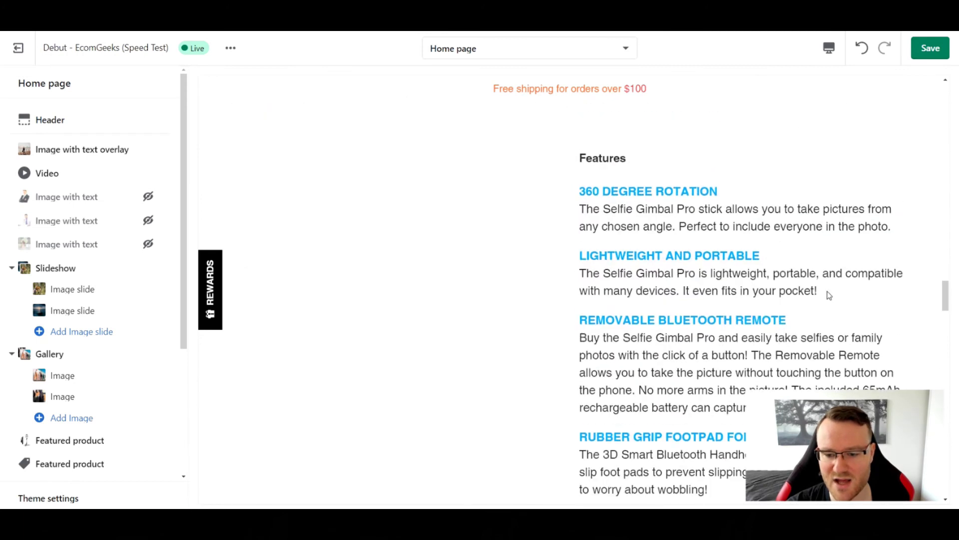
scroll(829, 295, down, 10)
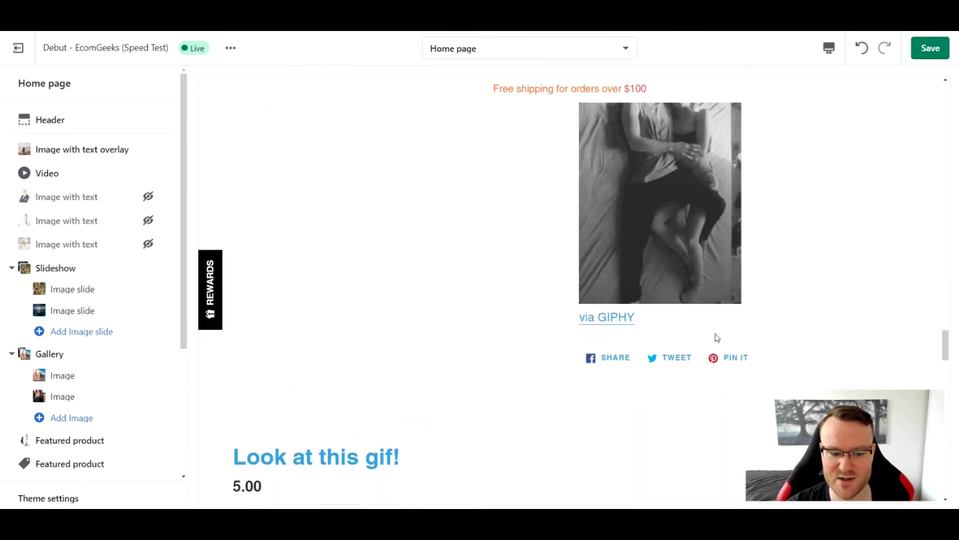
scroll(835, 329, up, 20)
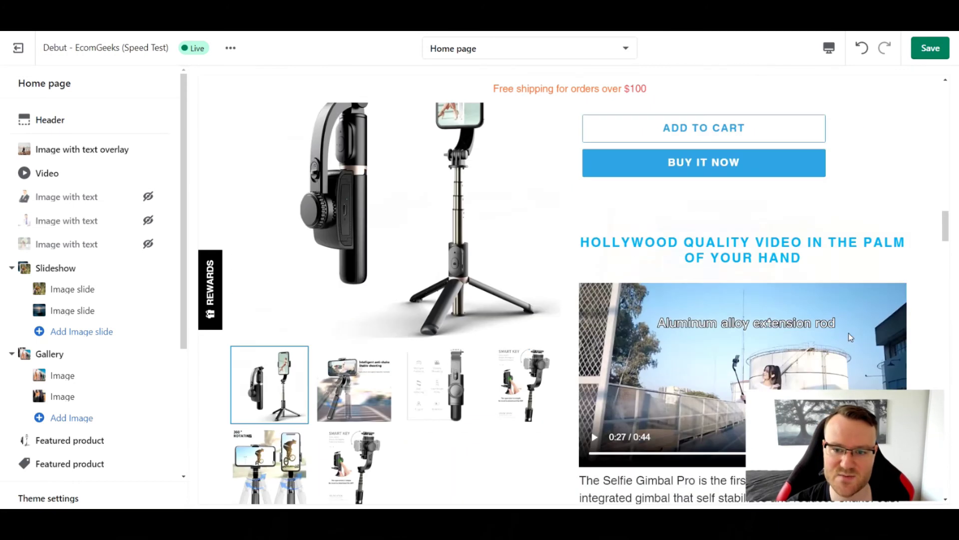
scroll(852, 338, down, 10)
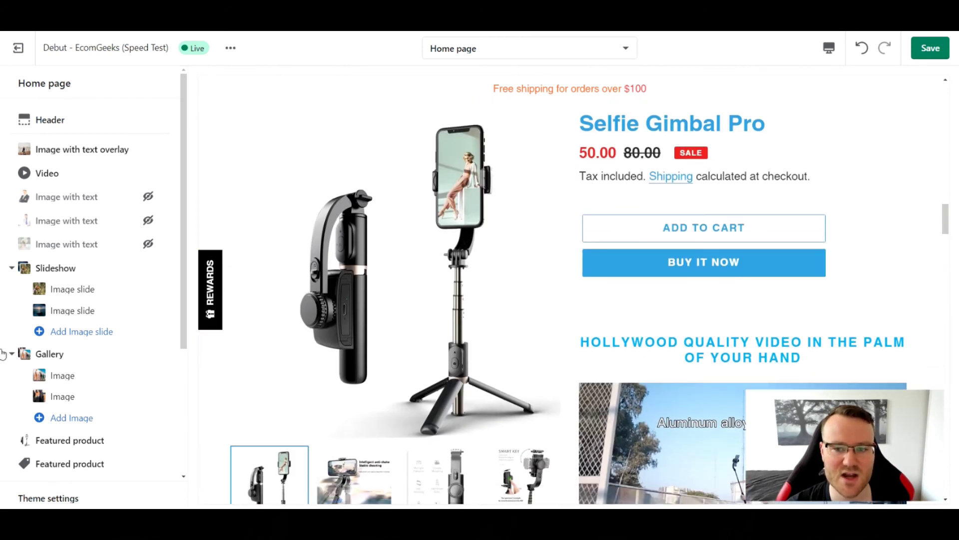
scroll(124, 277, down, 5)
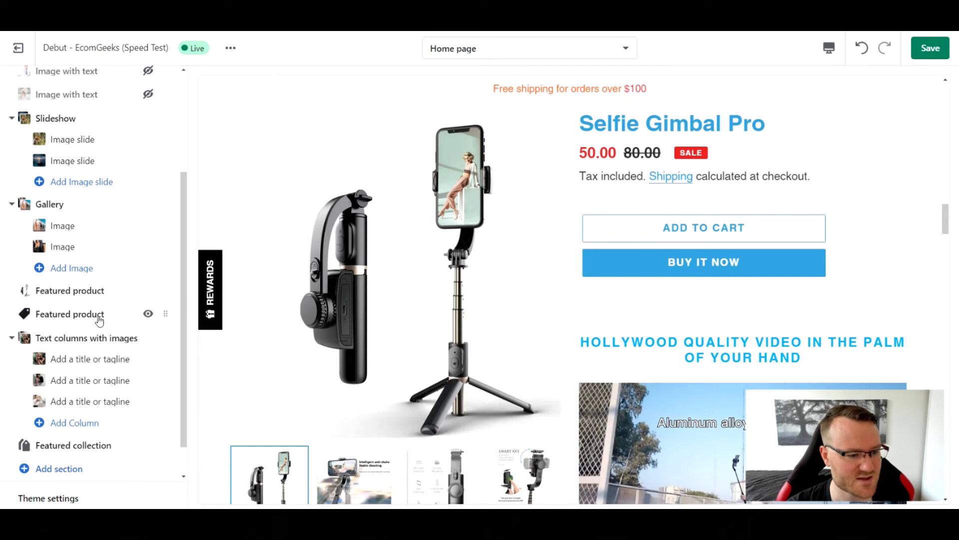
scroll(100, 300, down, 1)
Hide both Featured product sections on the home page
click(148, 254)
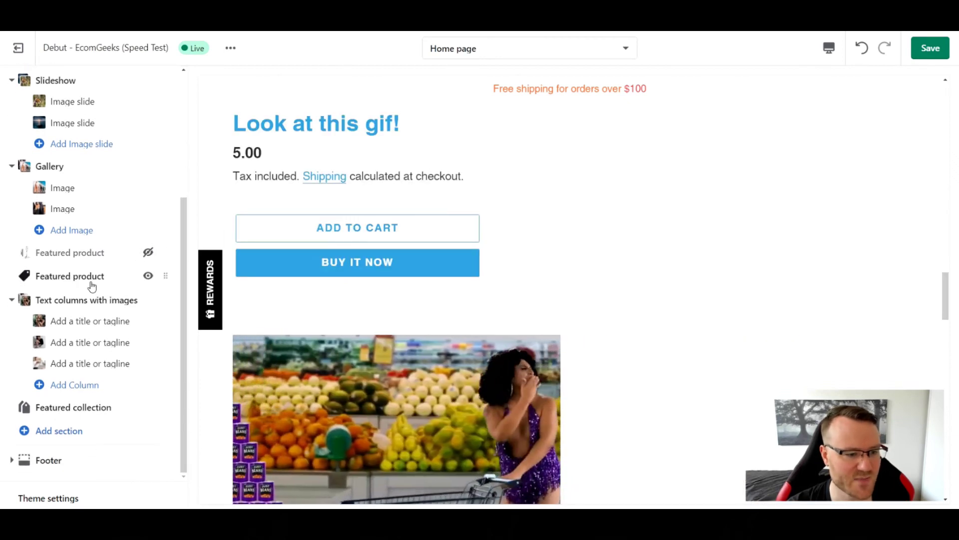
click(148, 275)
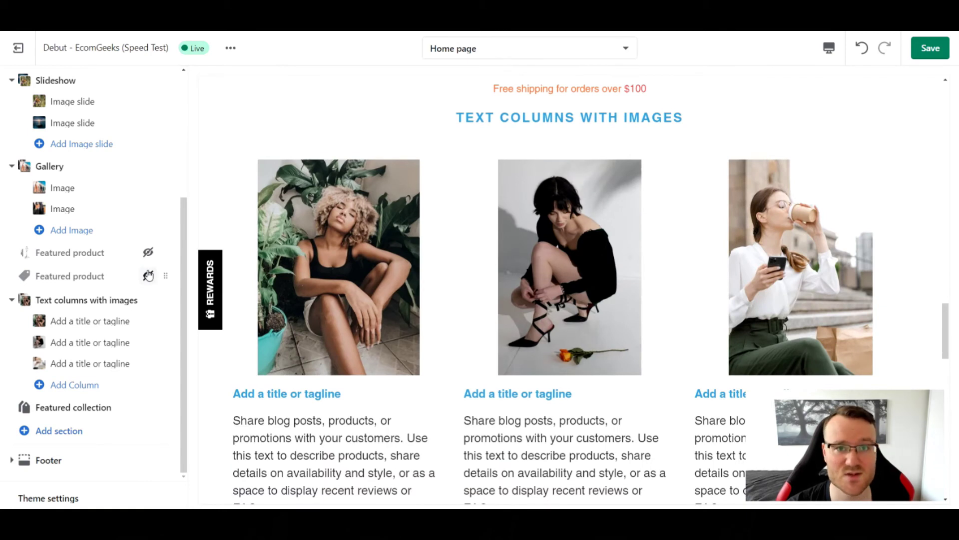
click(147, 277)
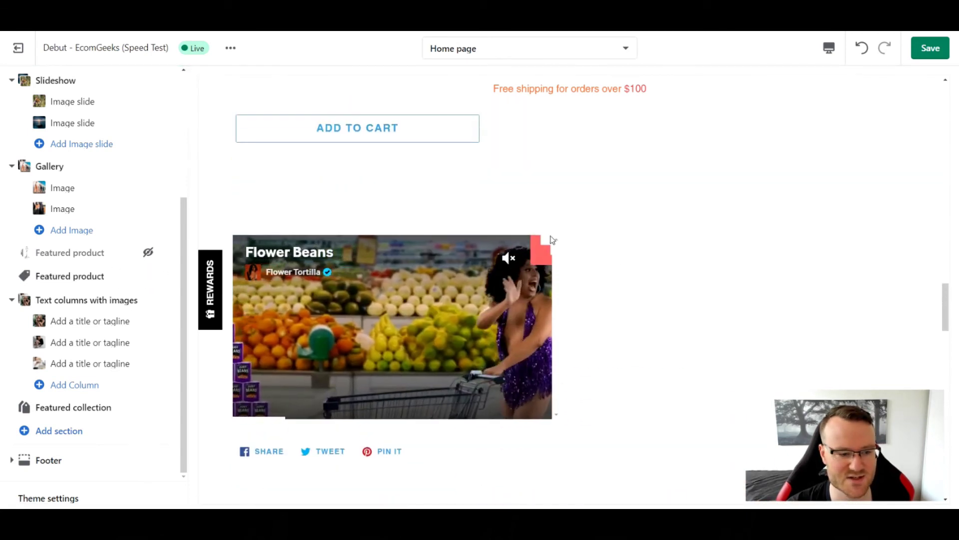
click(147, 275)
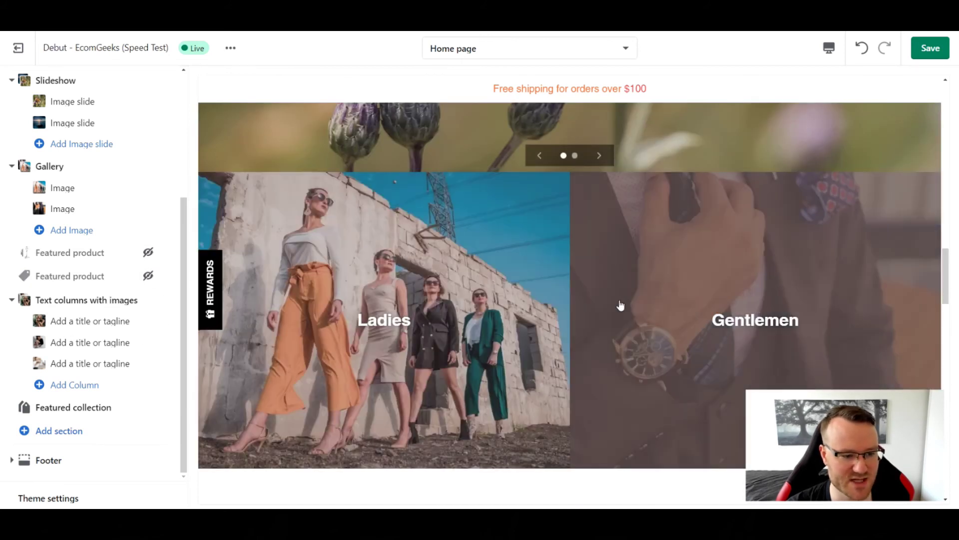
Check the preview without the Featured product sections, then save the theme changes
scroll(622, 301, down, 9)
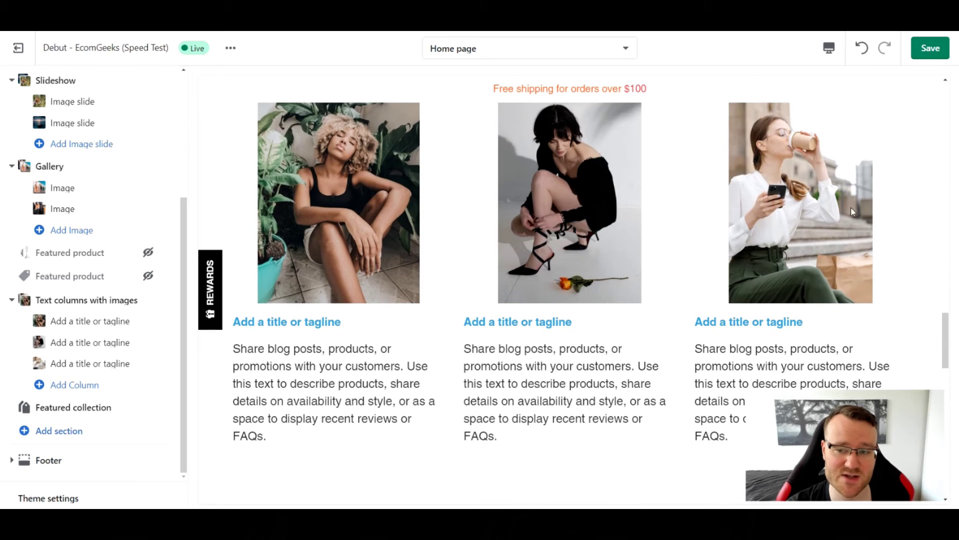
scroll(657, 289, down, 5)
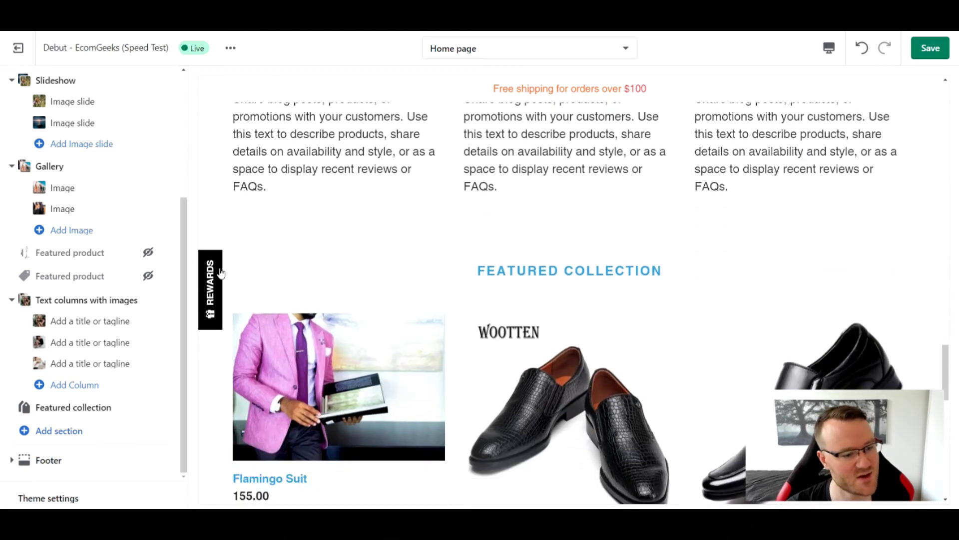
scroll(593, 248, down, 12)
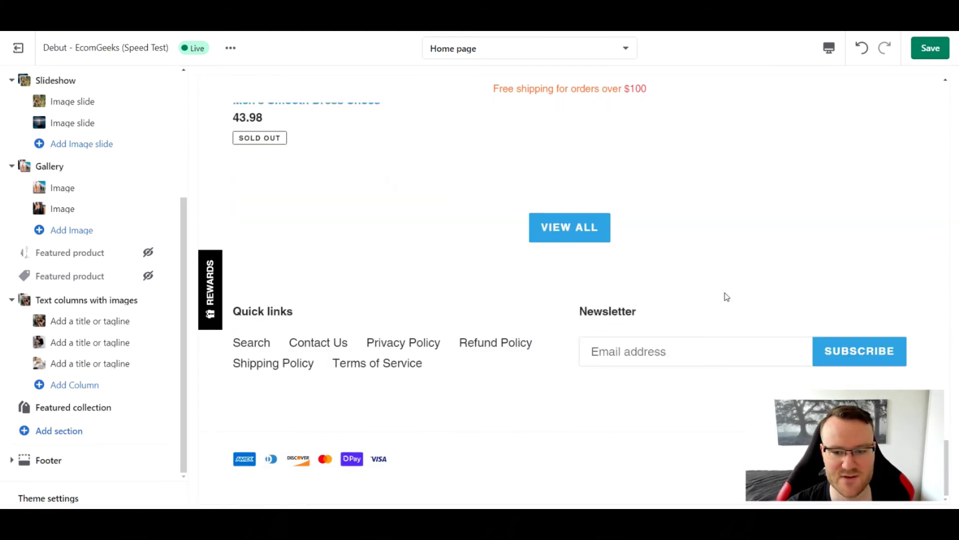
scroll(724, 296, up, 20)
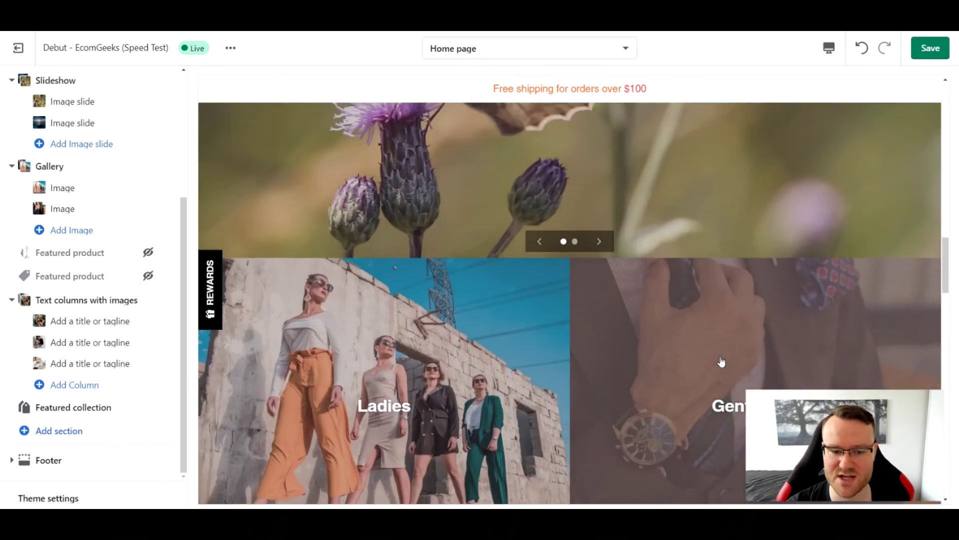
scroll(695, 364, up, 14)
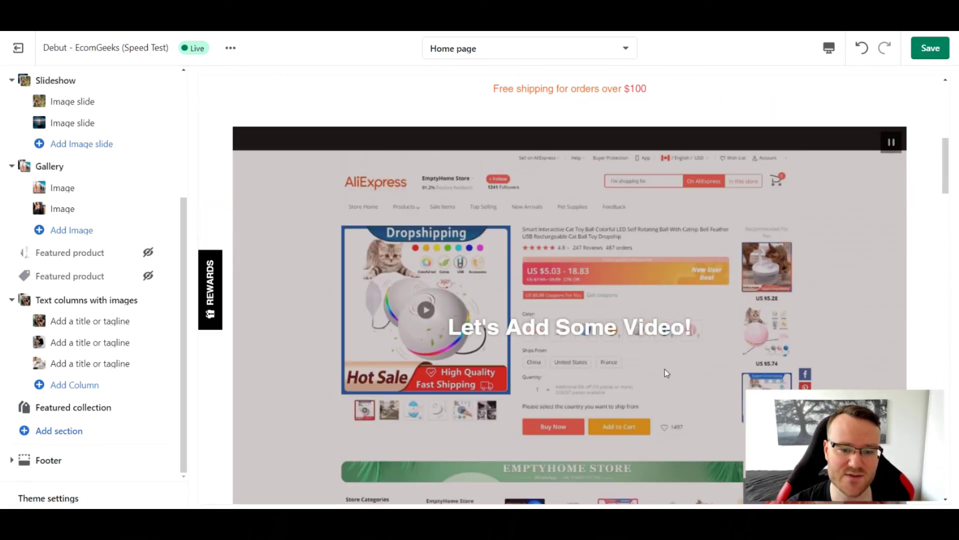
scroll(682, 346, down, 5)
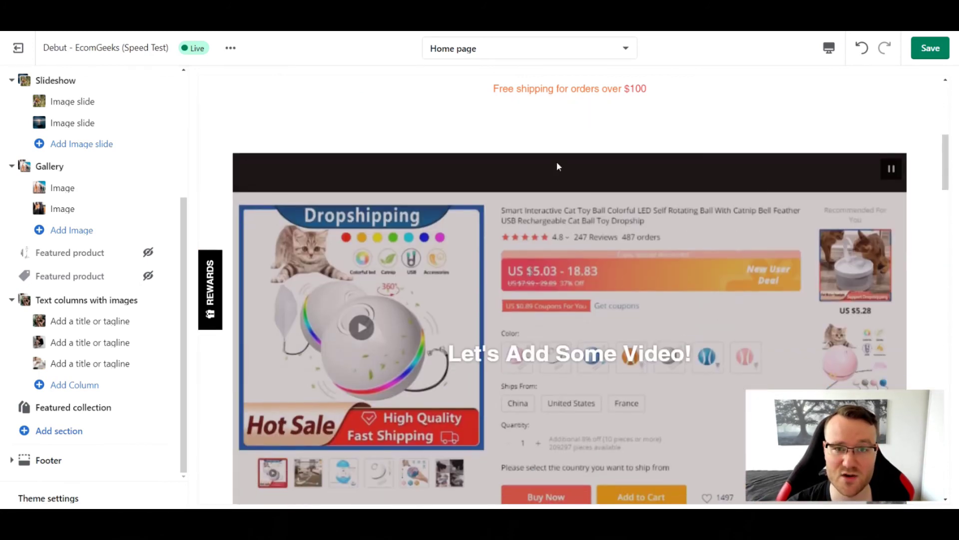
scroll(554, 170, up, 5)
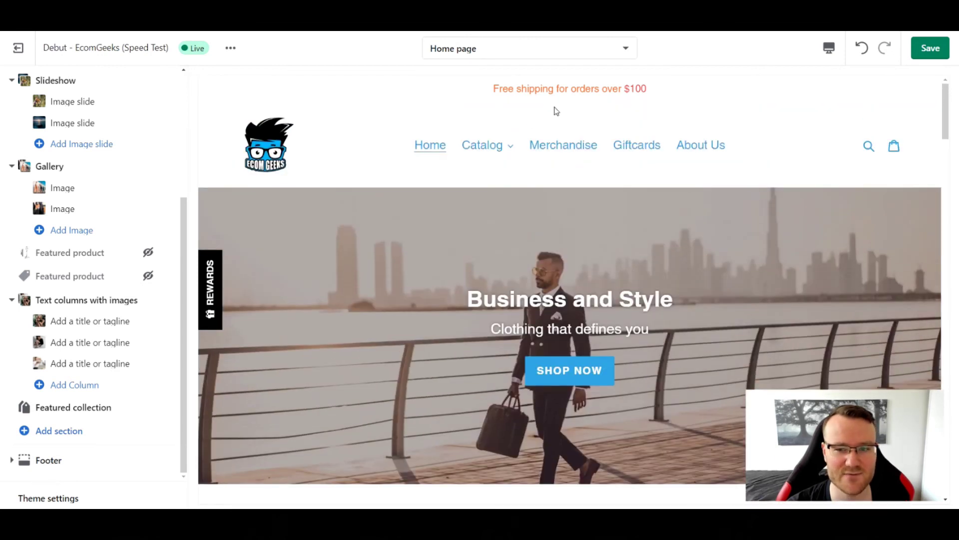
click(944, 51)
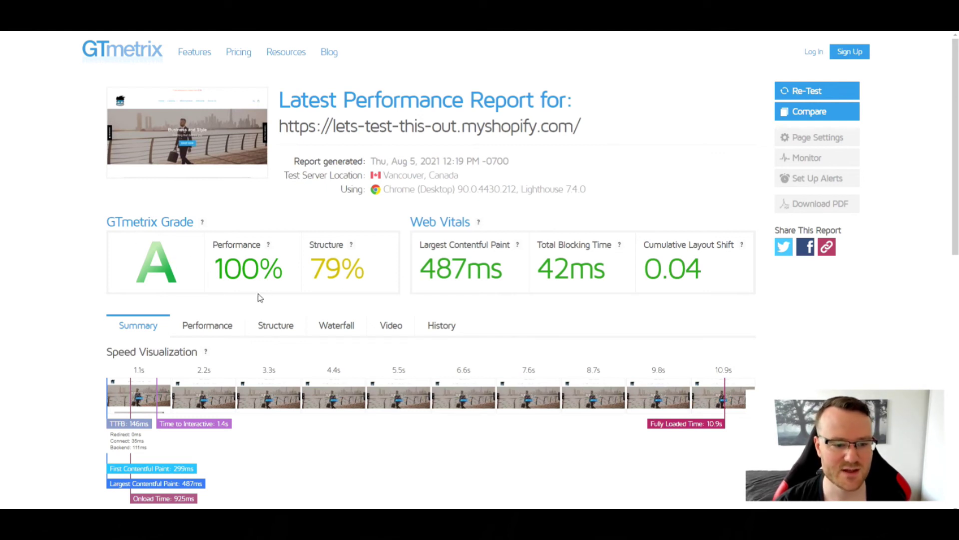
Show the grade A report's Performance metrics and highlight the 499ms Speed Index value
scroll(310, 271, down, 2)
click(229, 230)
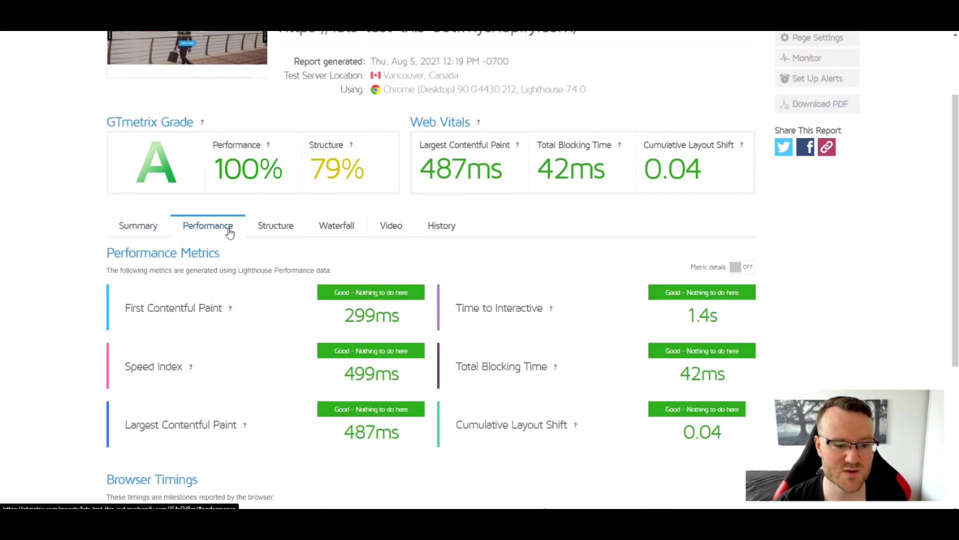
scroll(384, 278, down, 2)
drag(399, 280, 334, 274)
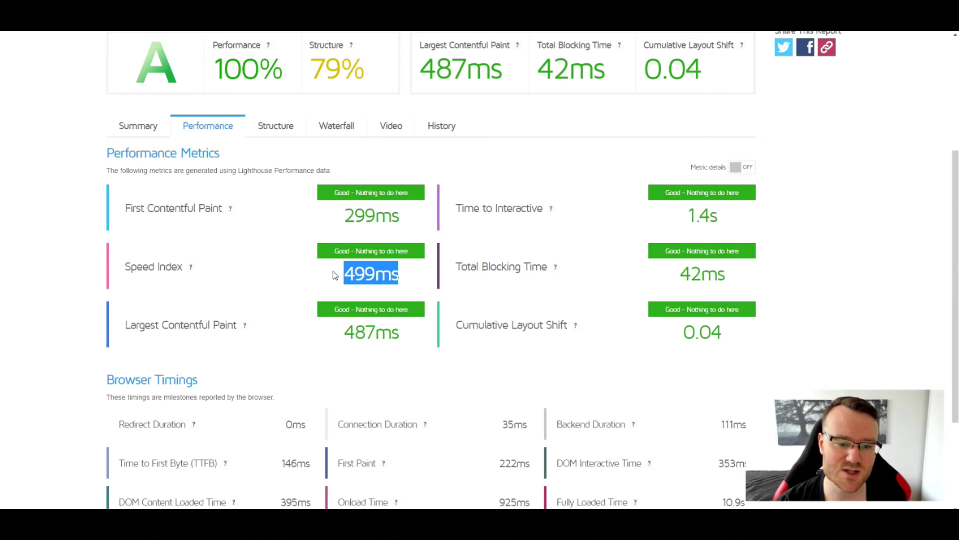
click(406, 285)
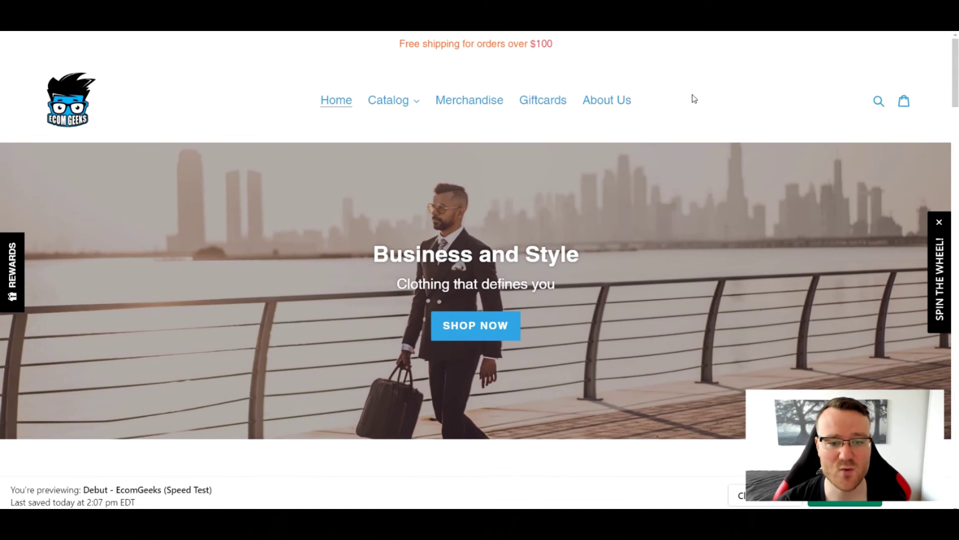
Scroll through the saved storefront home page, then down the GTmetrix waterfall request list
scroll(694, 98, down, 10)
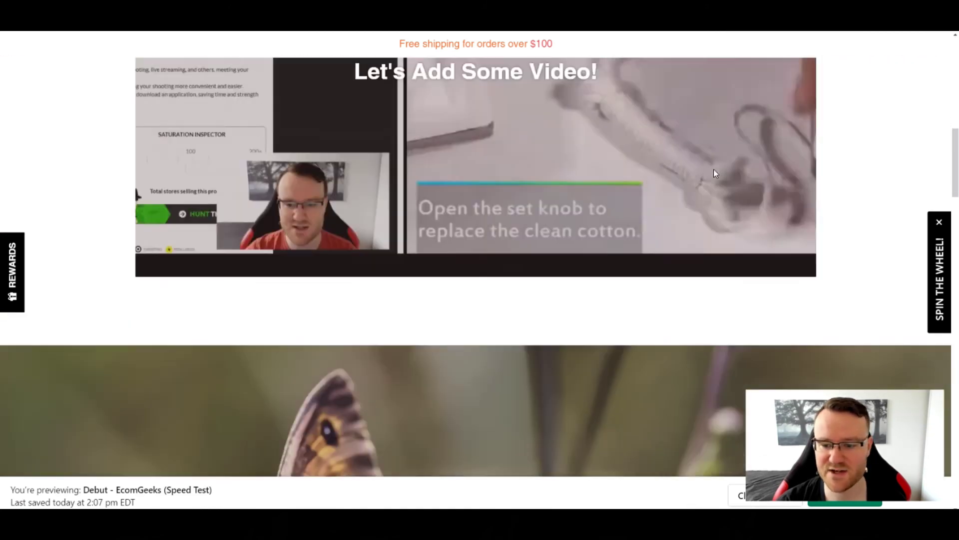
scroll(714, 172, down, 6)
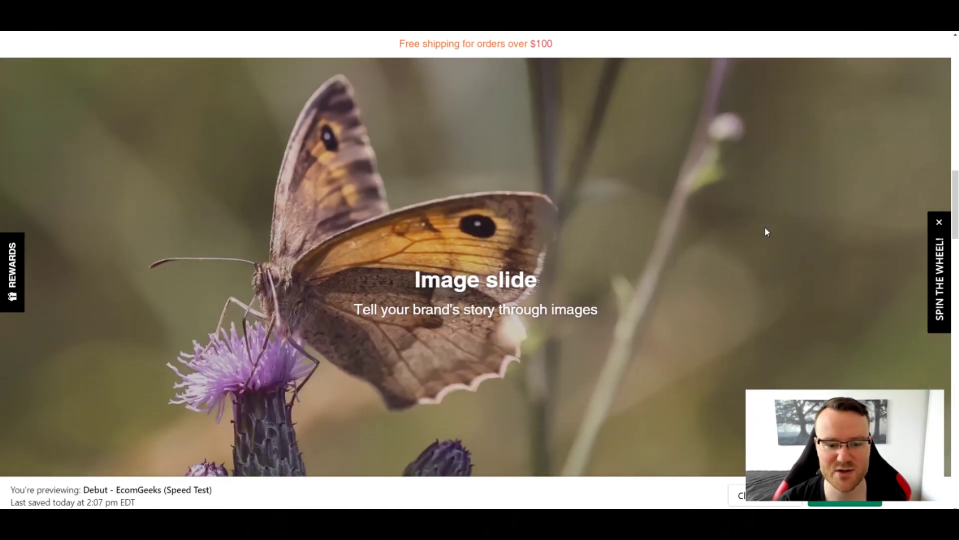
scroll(767, 232, down, 12)
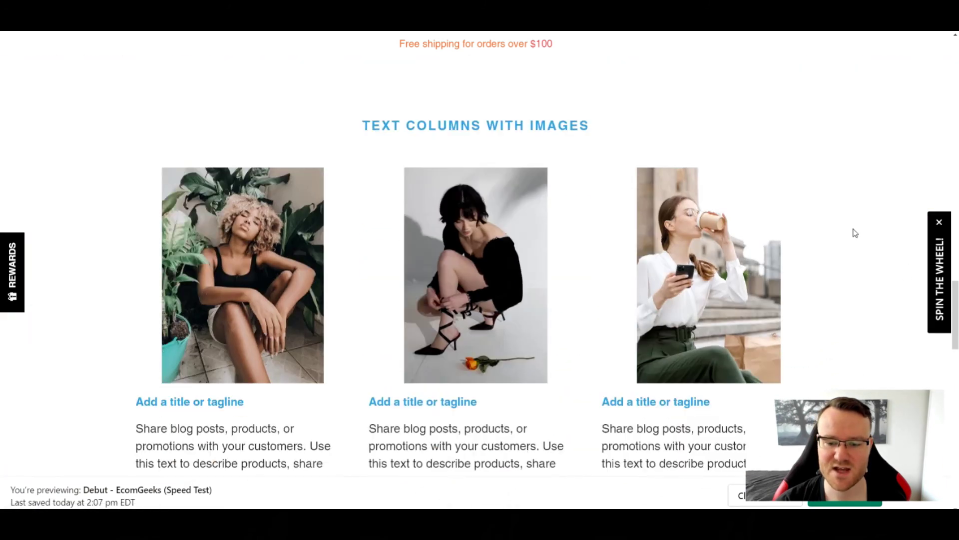
scroll(854, 233, down, 1)
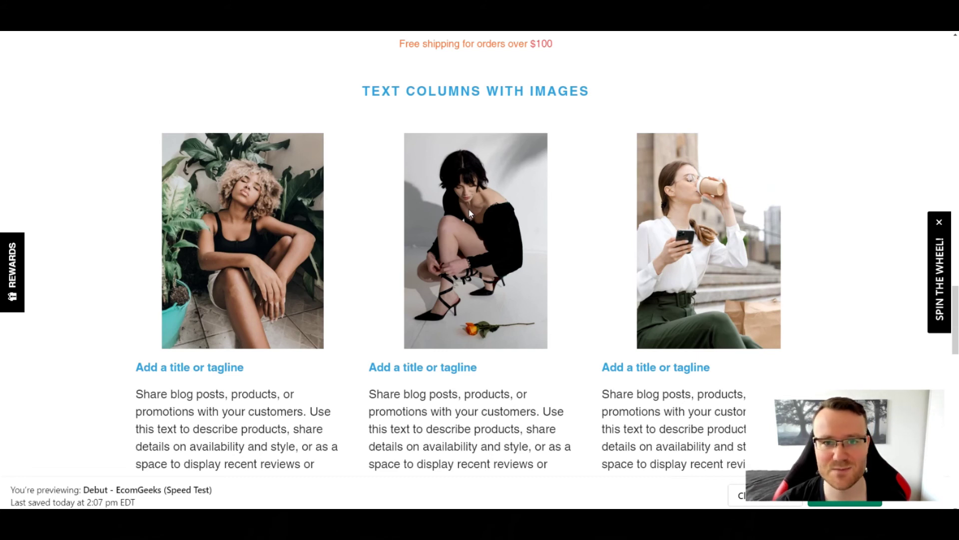
scroll(561, 191, down, 15)
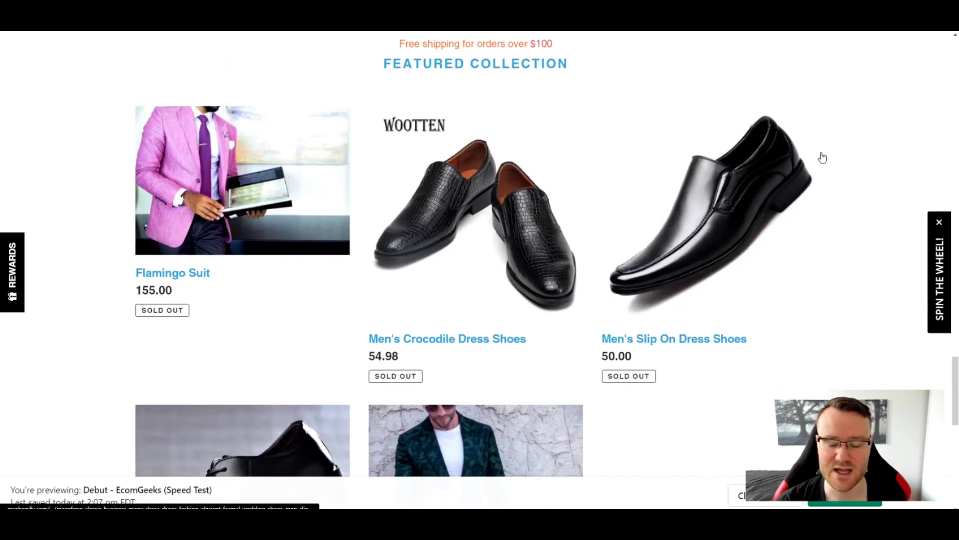
scroll(820, 156, down, 10)
scroll(755, 212, down, 5)
scroll(756, 212, up, 15)
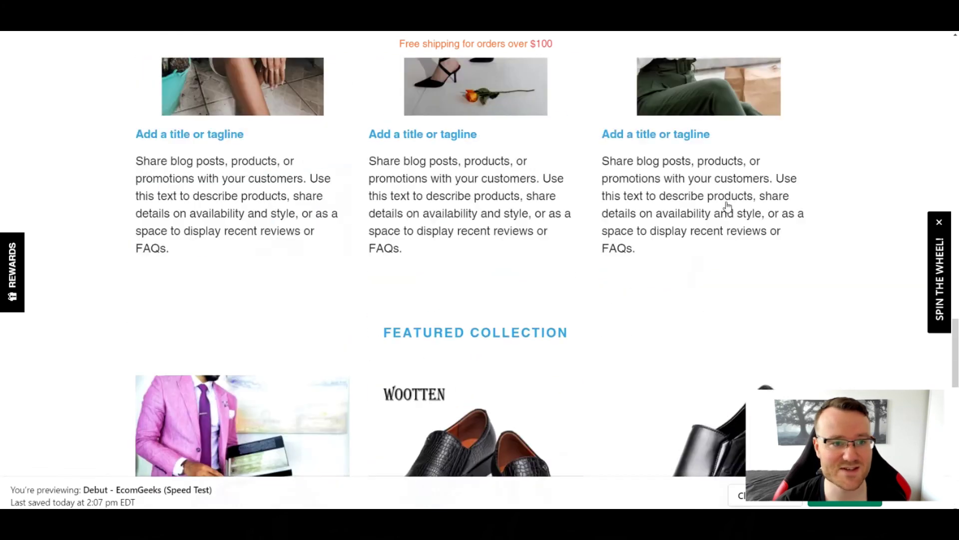
scroll(833, 227, up, 10)
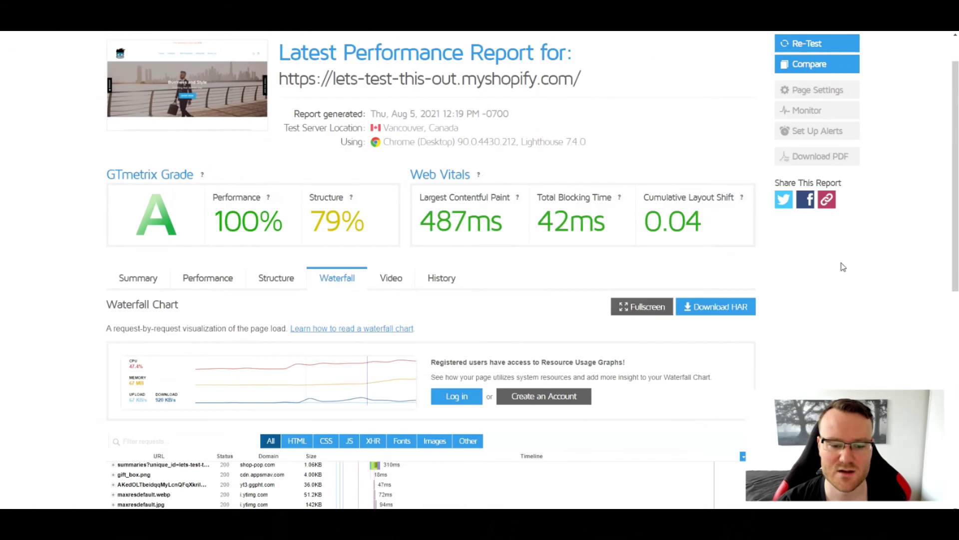
scroll(842, 267, down, 9)
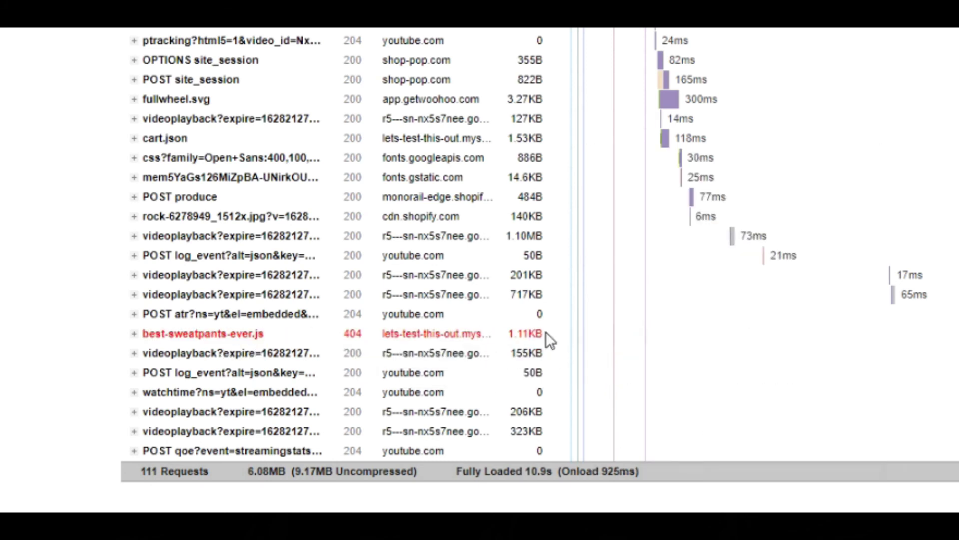
Expand the best-sweatpants-ever.js 404 request and inspect its headers
drag(363, 334, 349, 334)
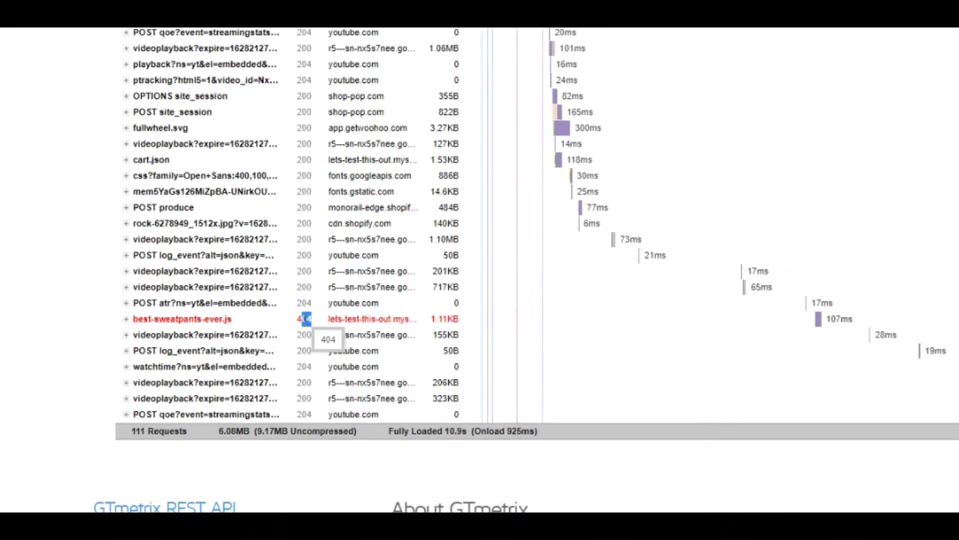
click(348, 349)
scroll(348, 350, up, 10)
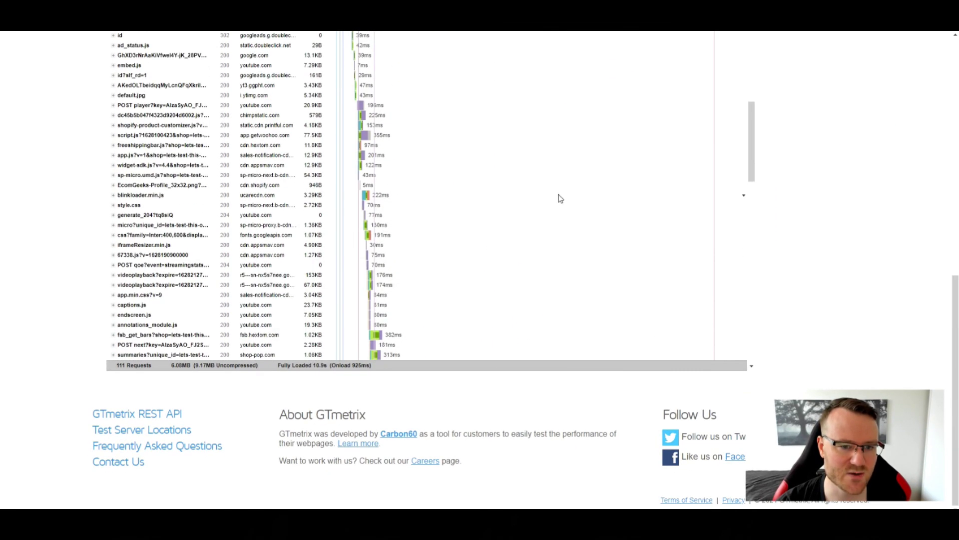
scroll(508, 244, down, 3)
scroll(508, 244, up, 10)
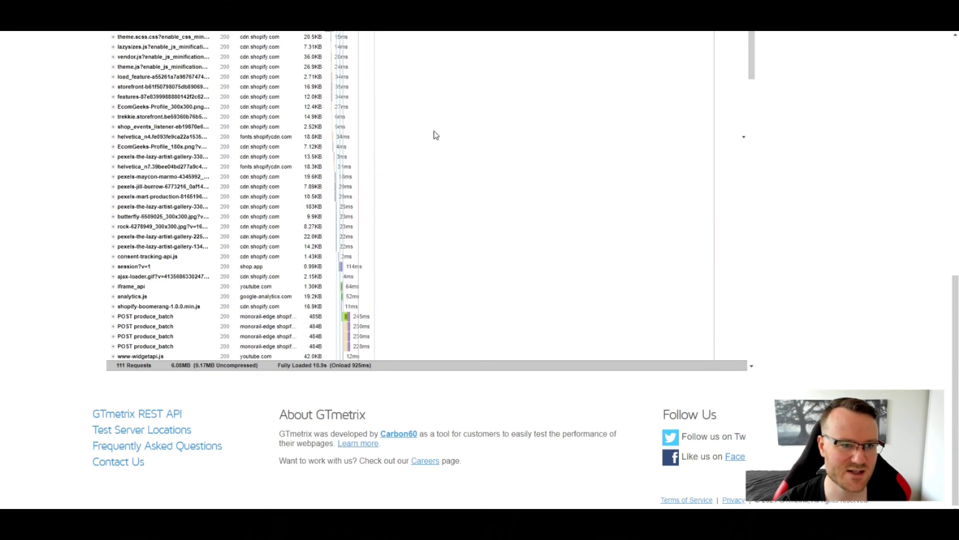
scroll(891, 231, up, 6)
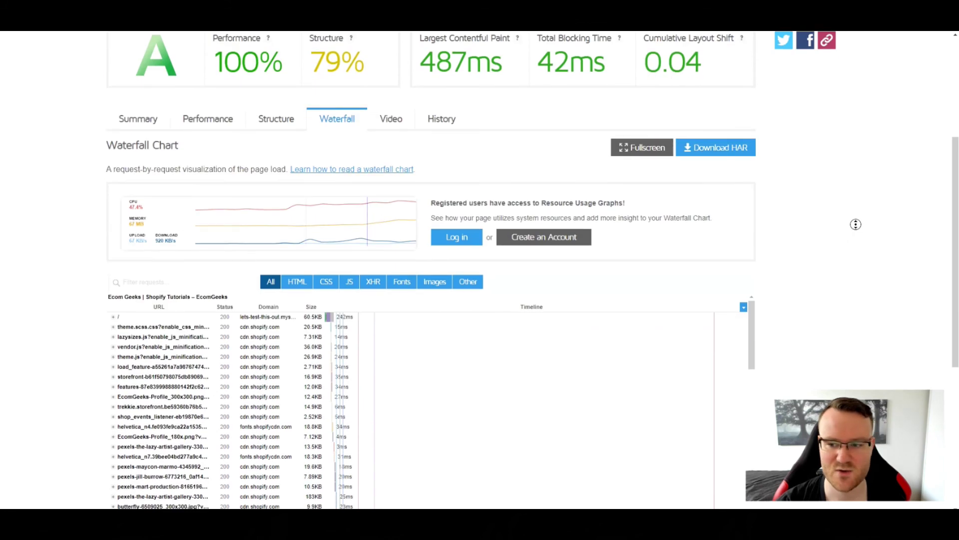
scroll(481, 386, down, 15)
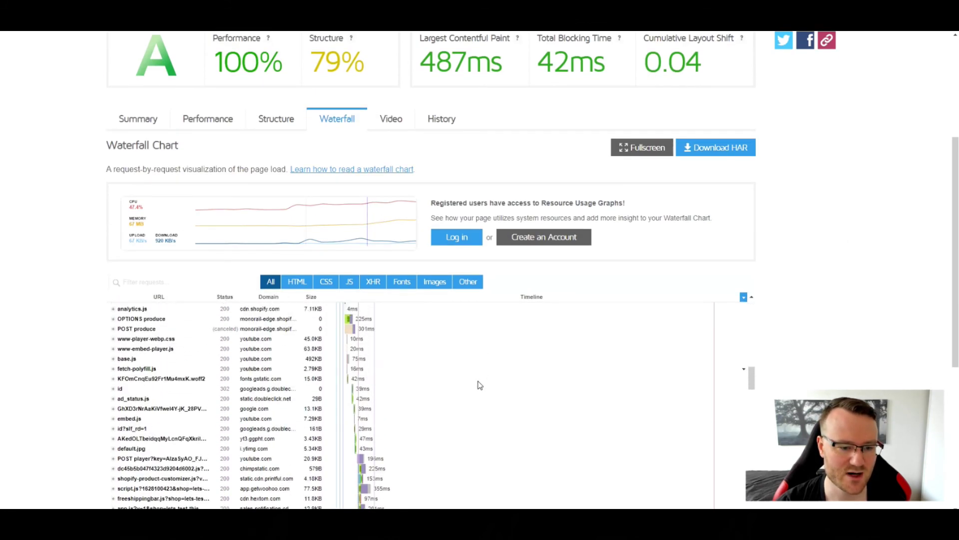
scroll(720, 332, up, 2)
scroll(799, 307, down, 4)
scroll(484, 285, down, 5)
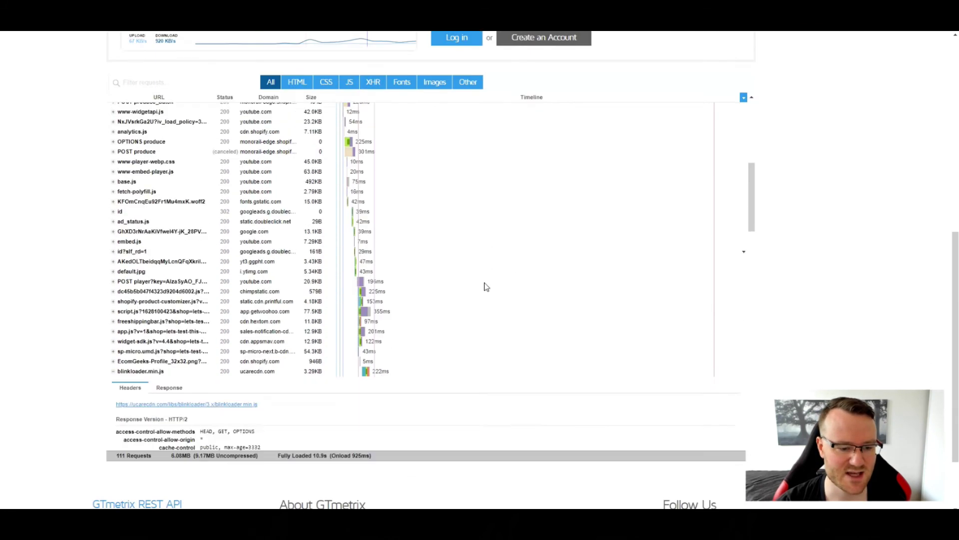
Collapse the blinkloader and 404 request details in the waterfall
click(114, 258)
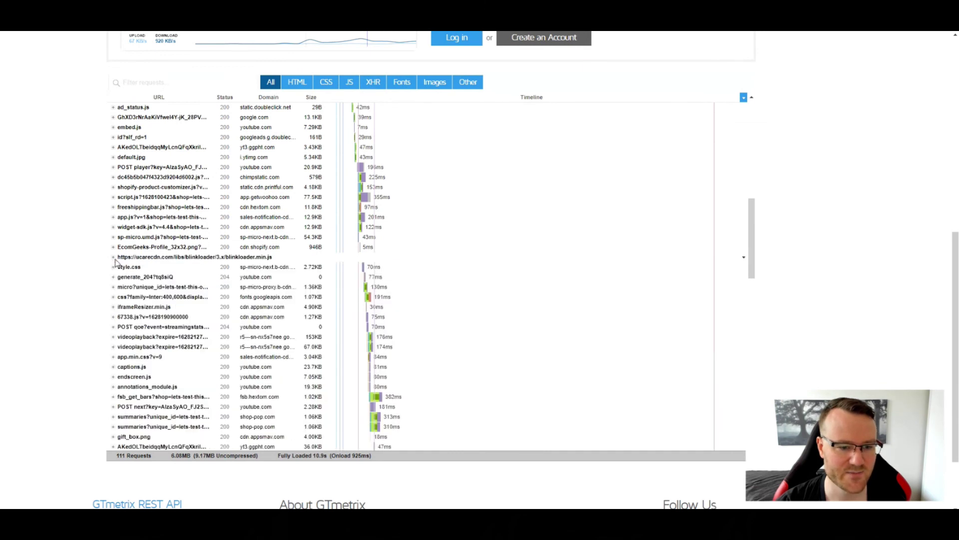
scroll(343, 278, down, 5)
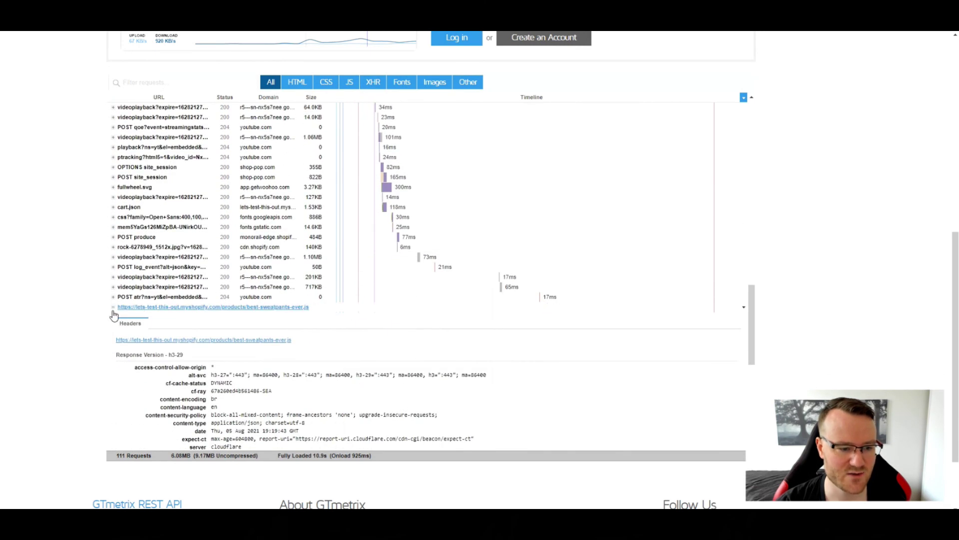
click(113, 315)
scroll(340, 379, down, 3)
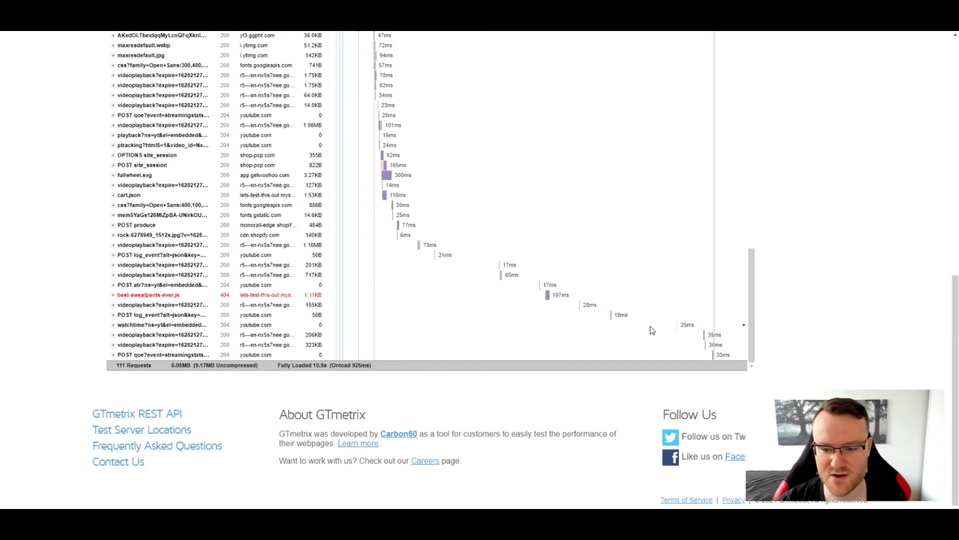
mouse_move(709, 344)
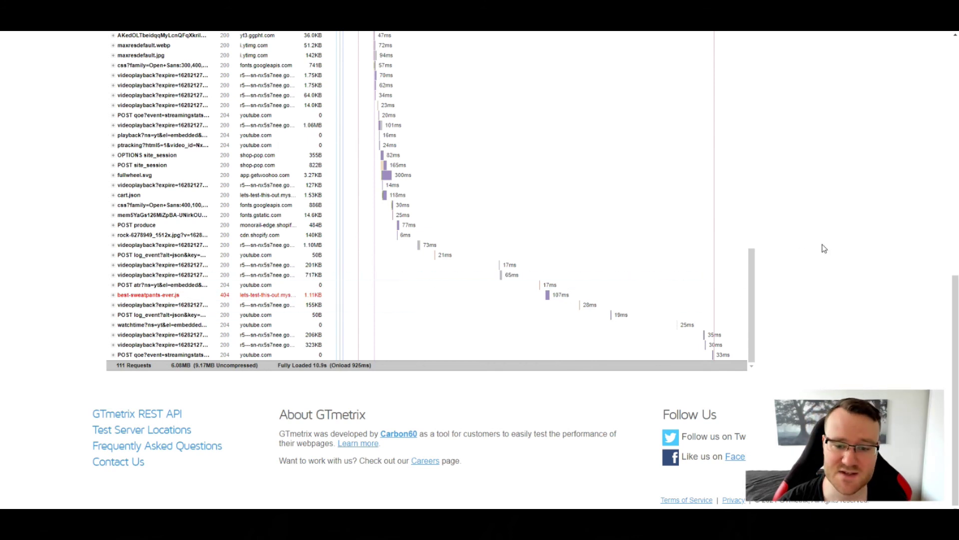
scroll(848, 324, up, 9)
scroll(856, 336, down, 3)
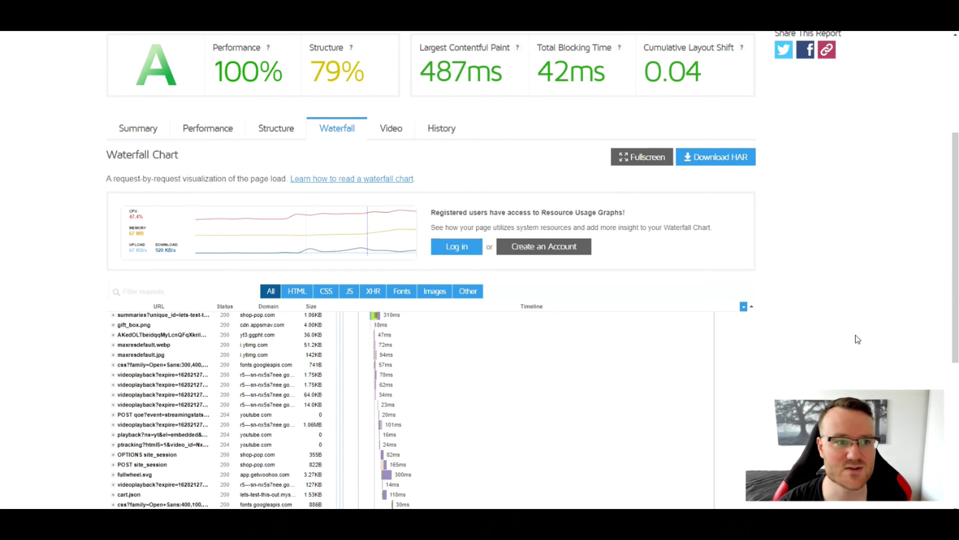
scroll(855, 334, up, 1)
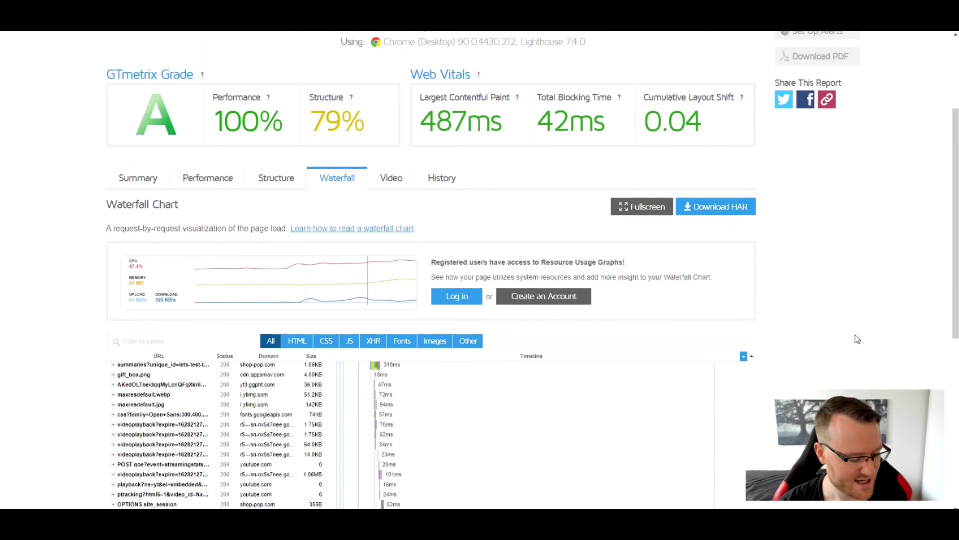